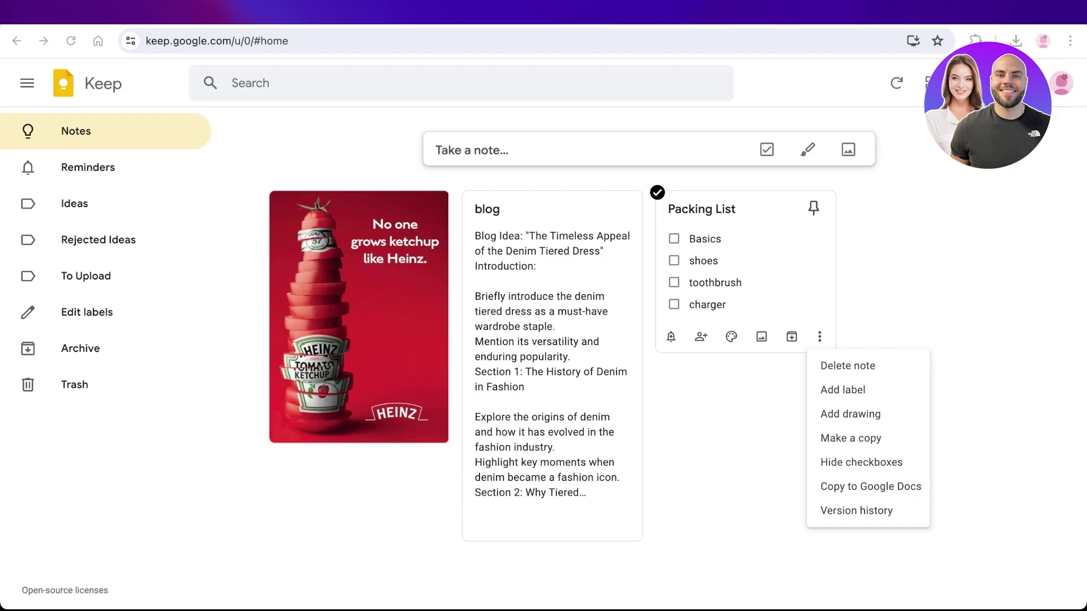
Start a new text note titled "Grocery List"
left_click(746, 447)
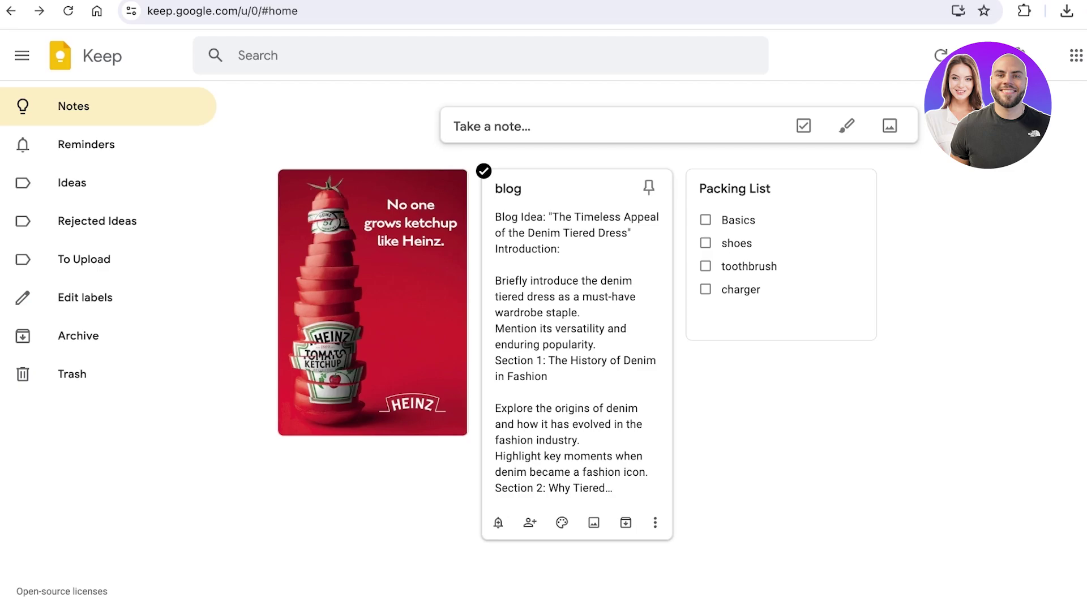
left_click(514, 100)
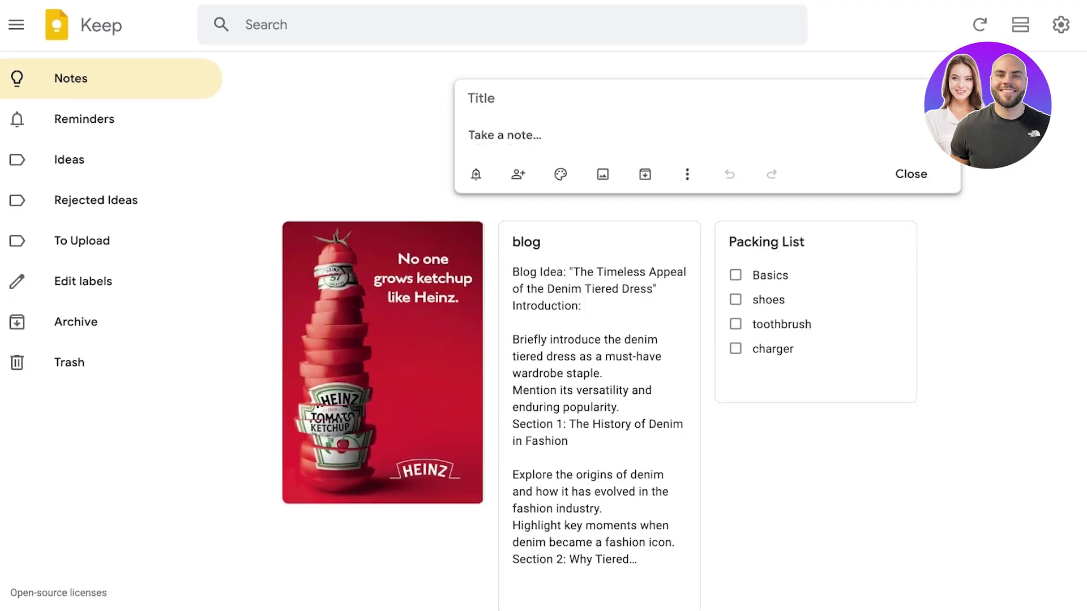
left_click(481, 98)
type("Gr")
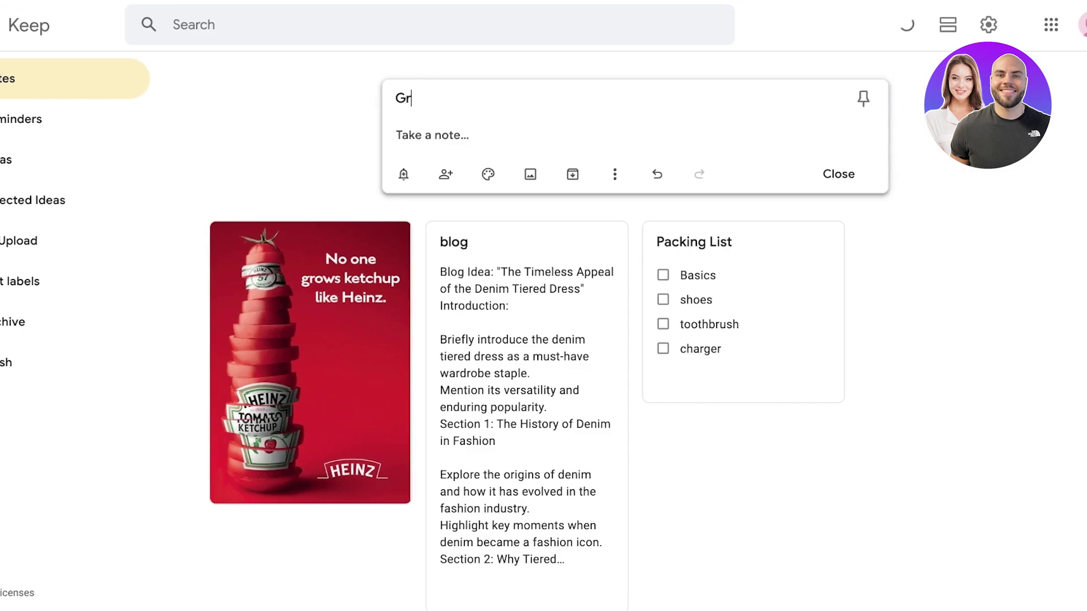
type("ocery List")
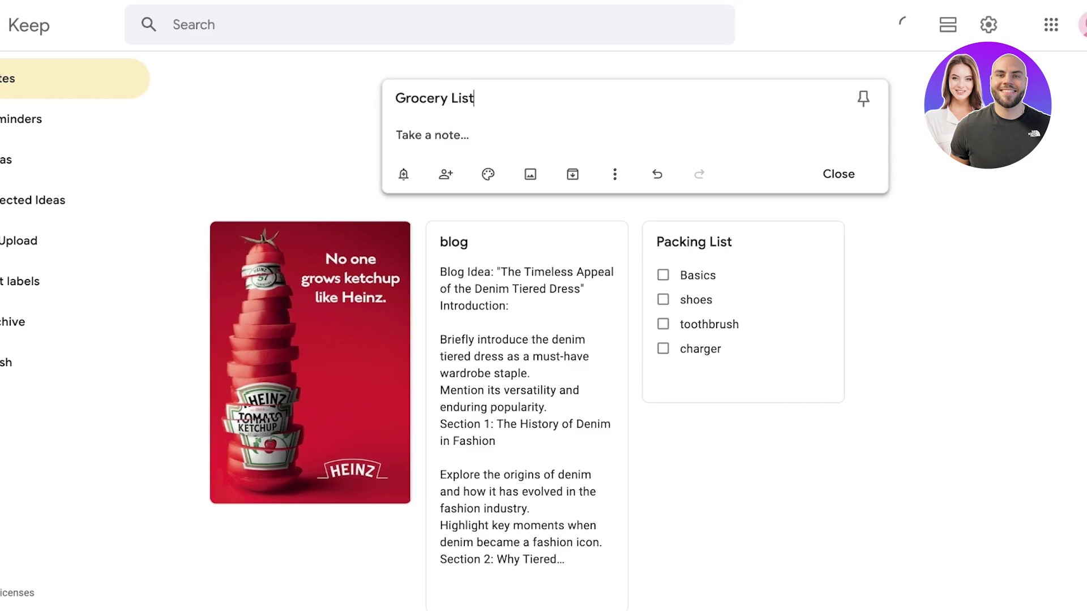
Enter milk, eggs, tshirts and powerbank on separate lines in the Grocery List note and close it
key("Return")
type("milk")
key("Return")
type("eg")
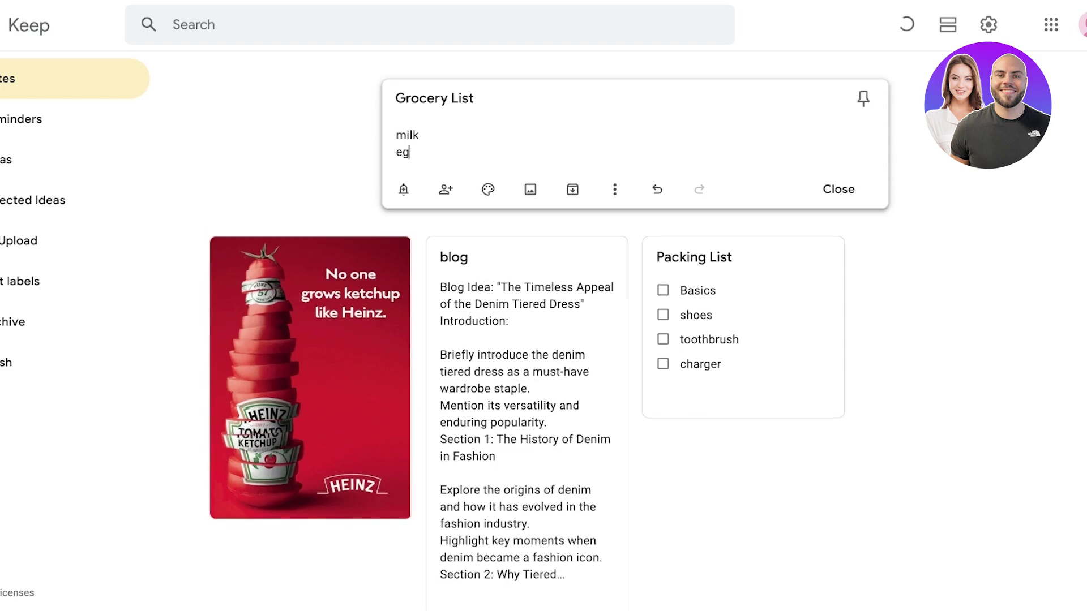
type("gs")
key("Return")
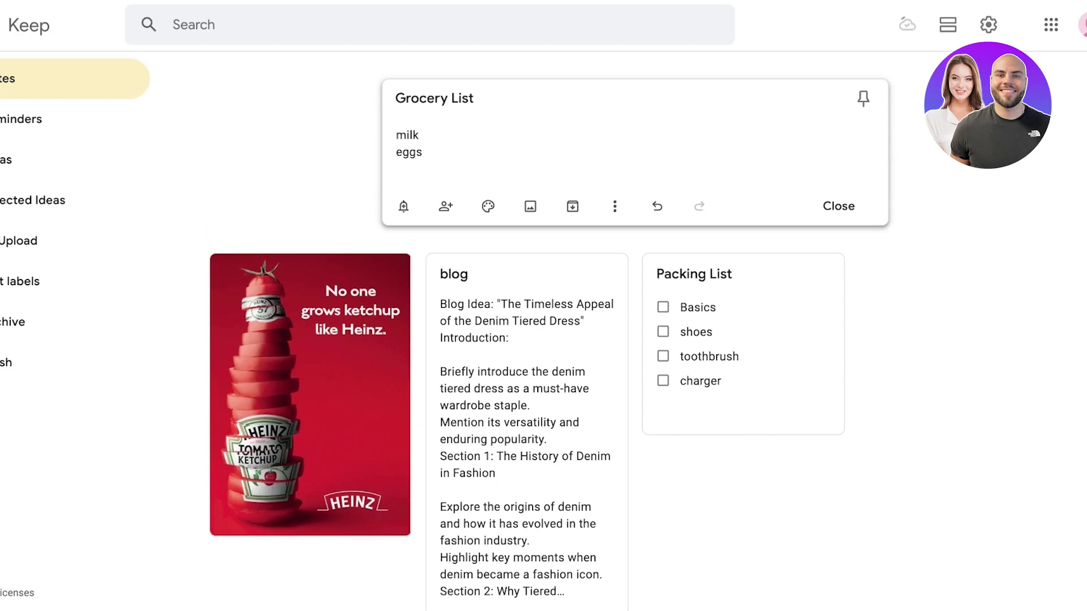
type("tshirts")
key("Return")
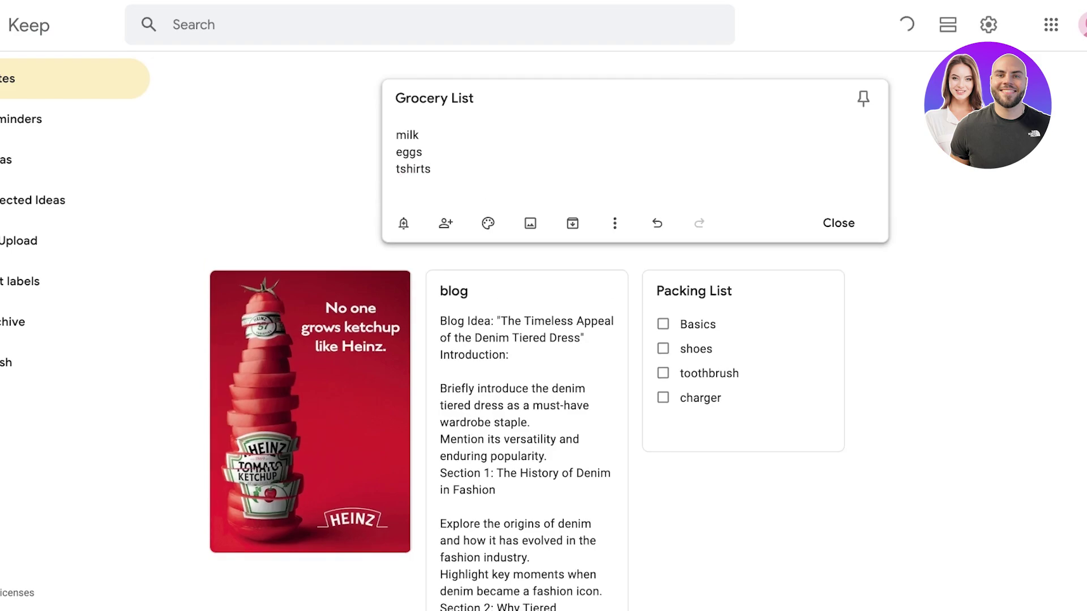
type("powerbank")
key("Return")
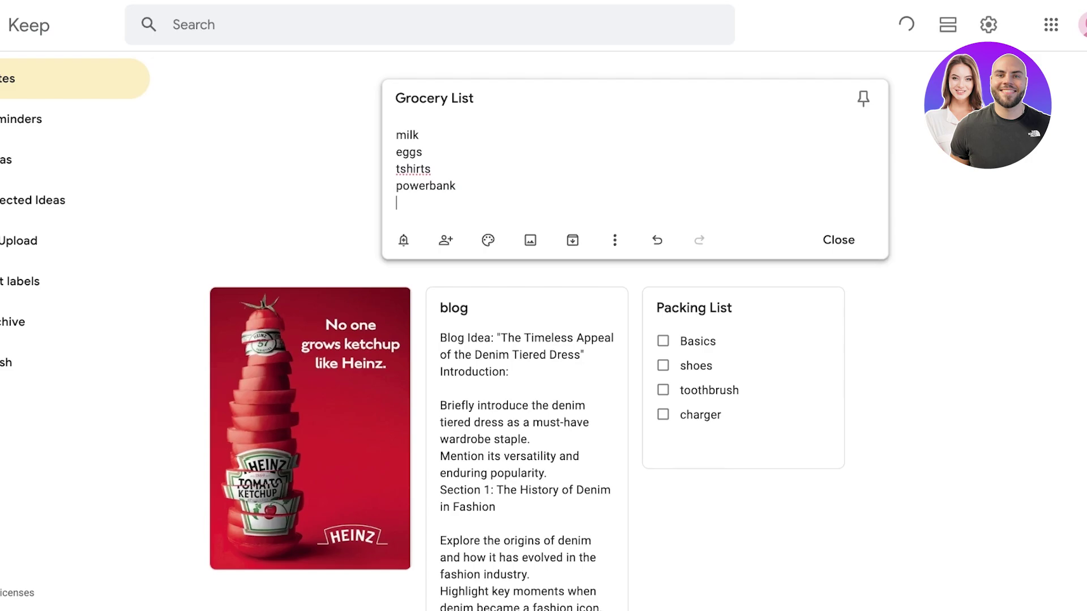
left_click(838, 240)
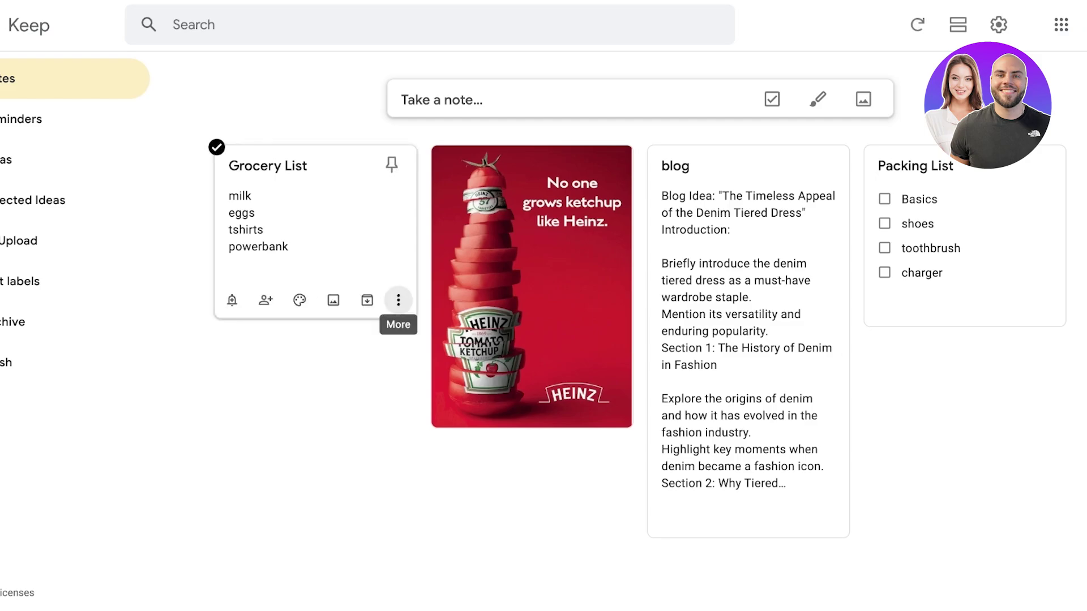
Show checkboxes on the Grocery List note
left_click(398, 299)
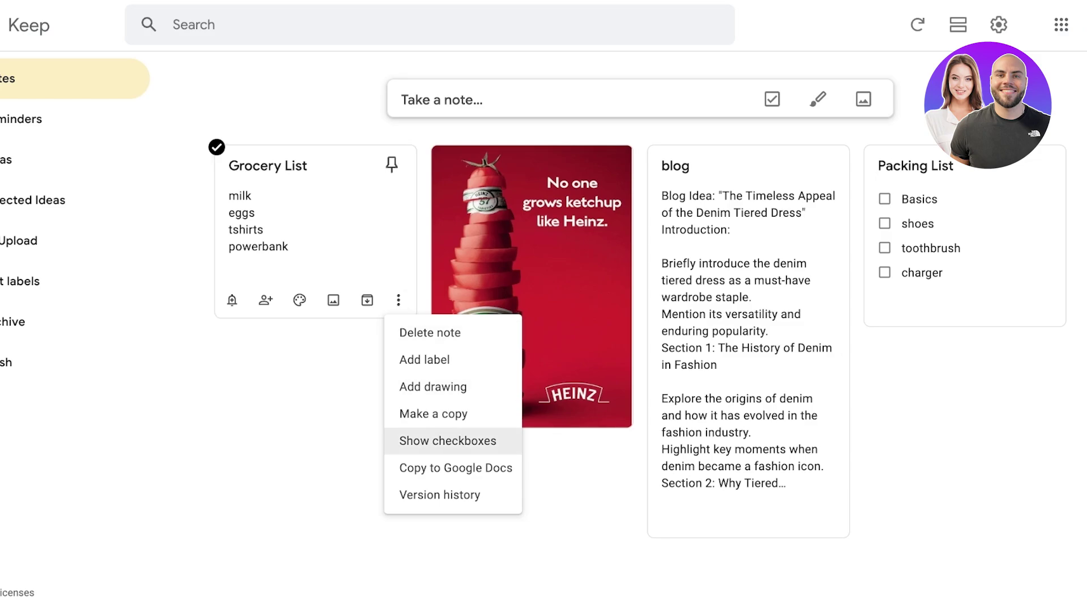
left_click(447, 441)
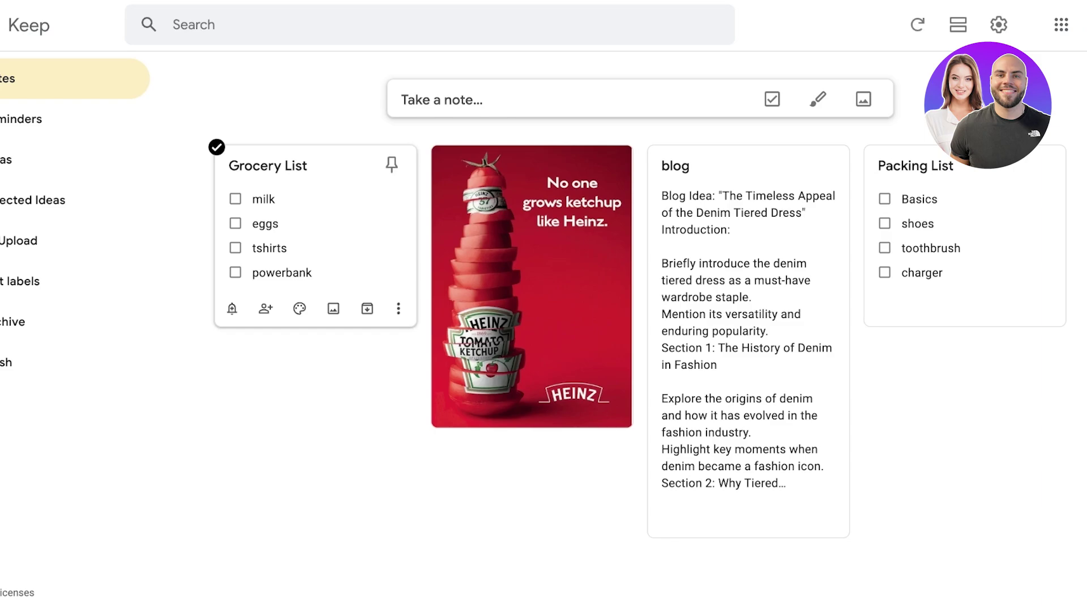
Check off milk and eggs in the Grocery List note and delete the checked items
left_click(235, 199)
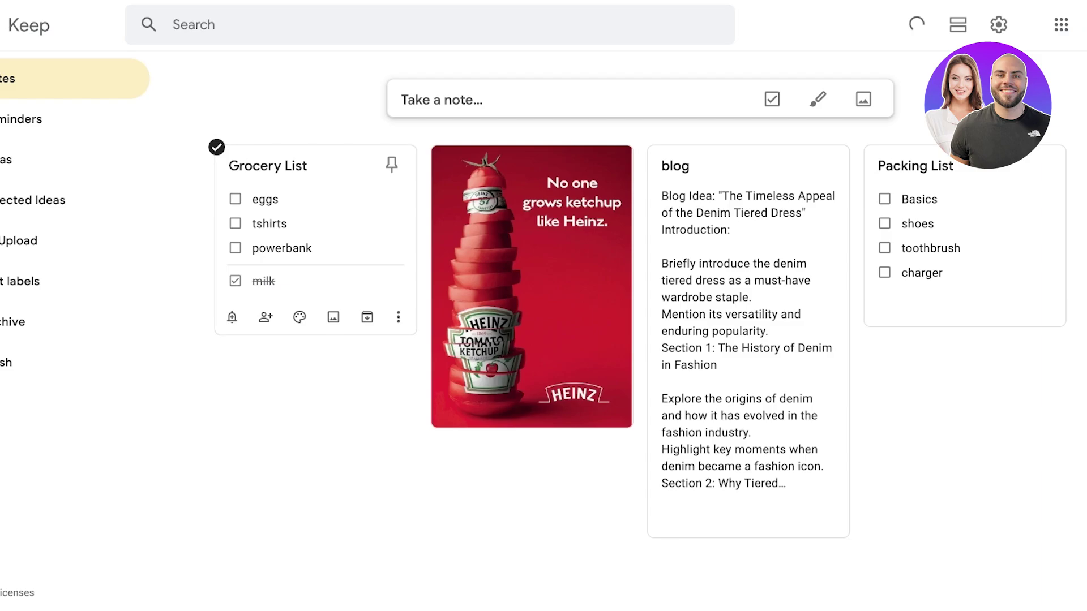
left_click(299, 215)
left_click(297, 159)
left_click(243, 170)
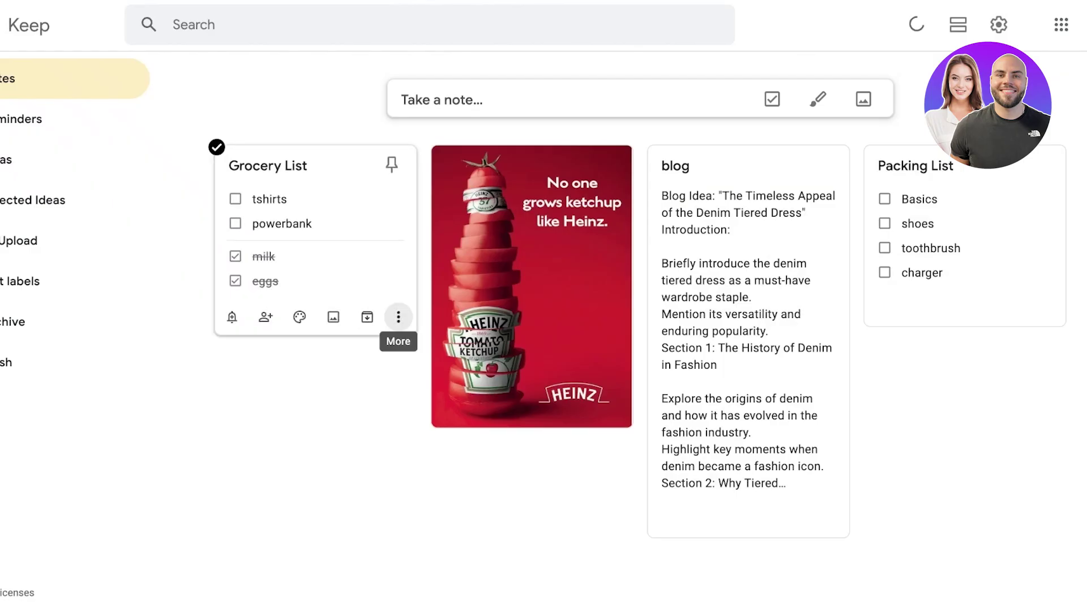
left_click(398, 317)
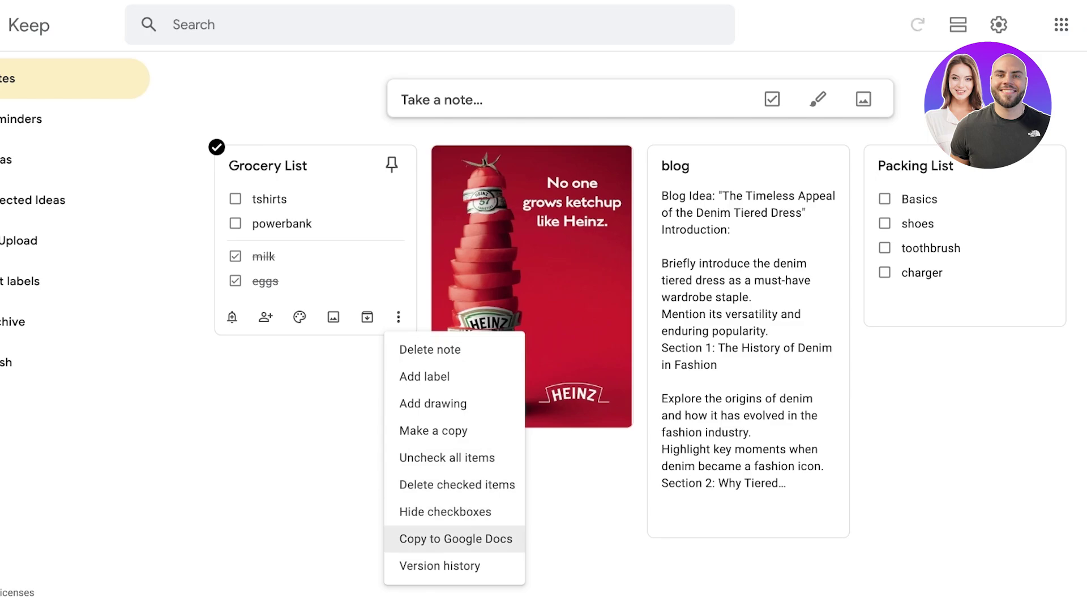
left_click(457, 485)
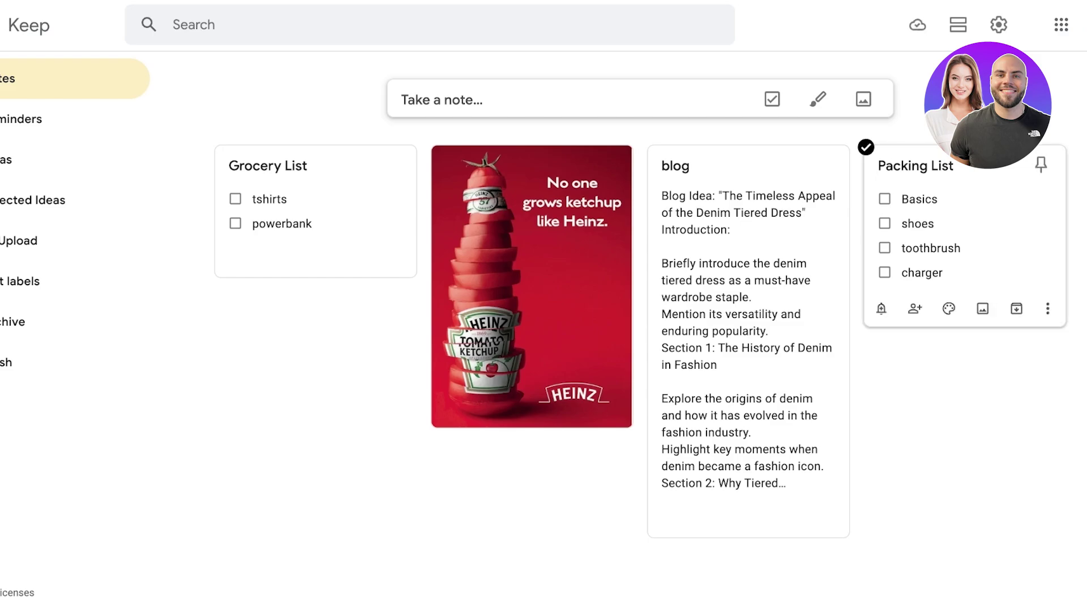
Move the Packing List note to the first place and add an "Electronics" item below shoes
left_click_drag(965, 255, 313, 226)
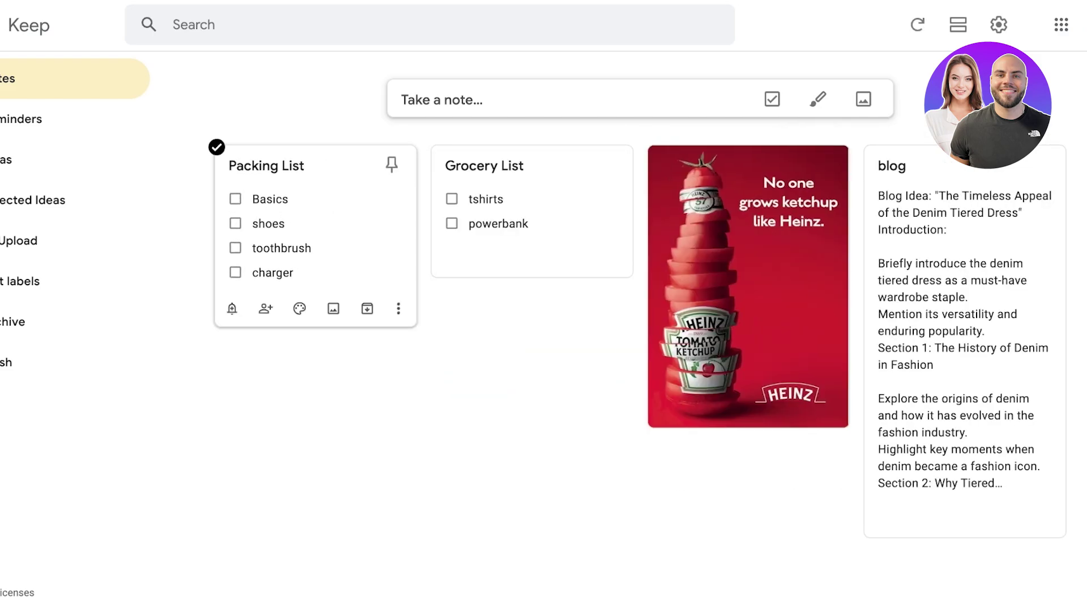
left_click(313, 225)
left_click(235, 248)
left_click(313, 225)
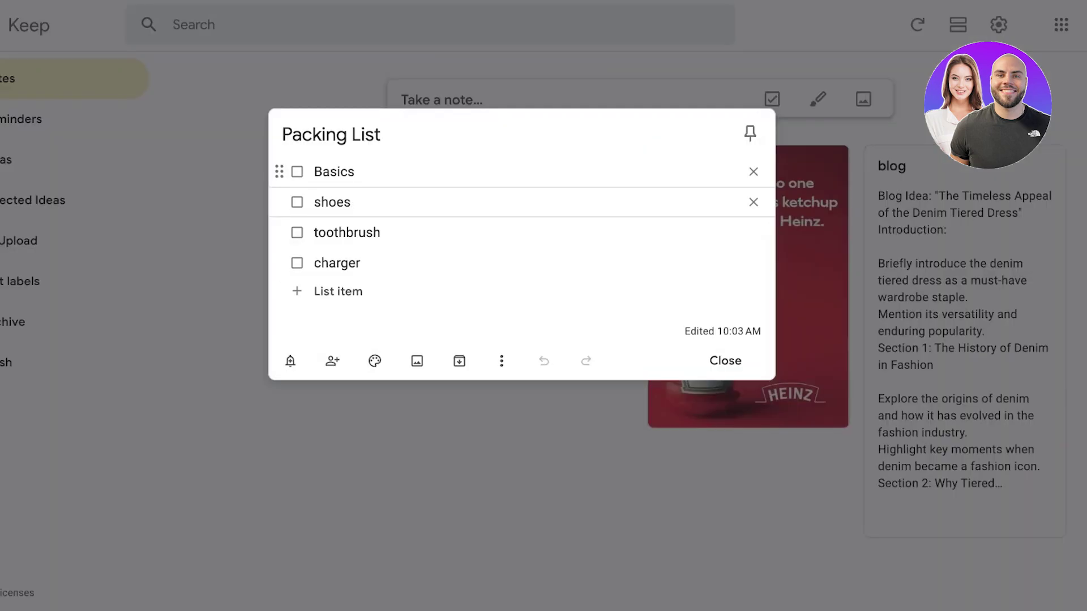
left_click(362, 172)
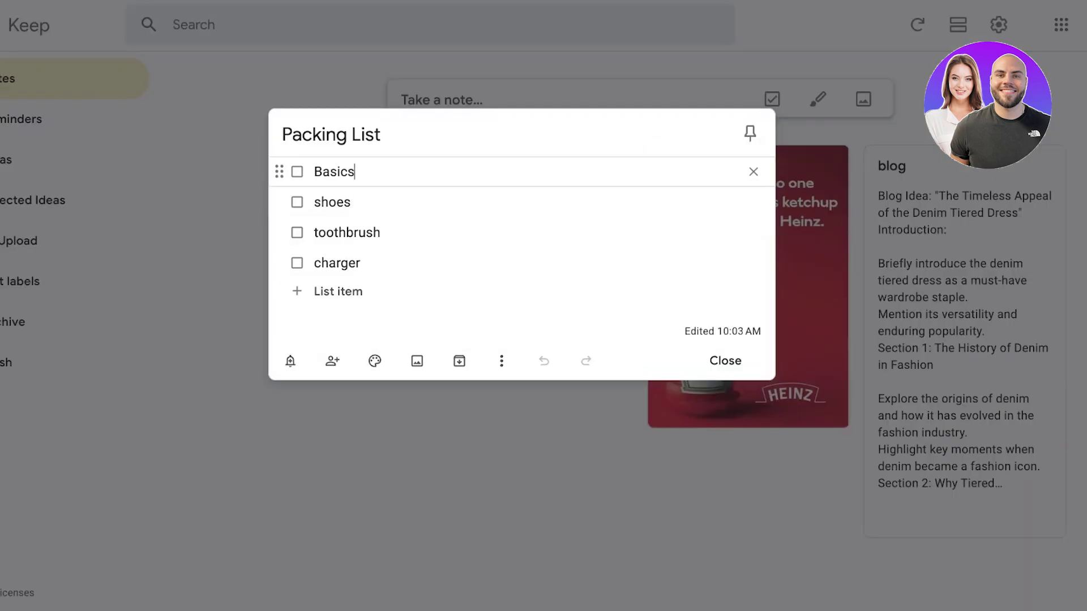
left_click(235, 248)
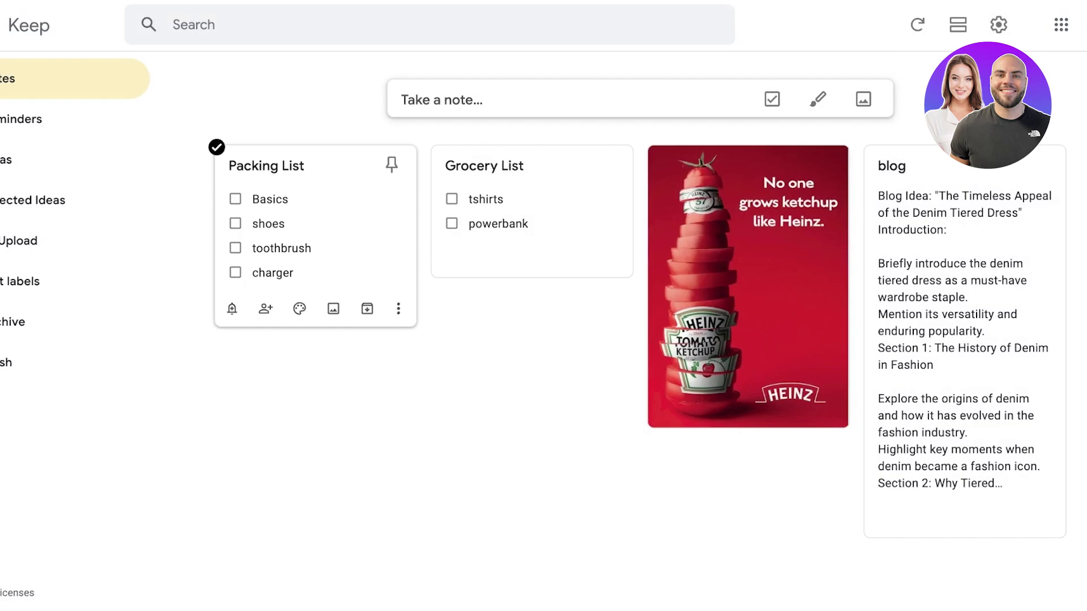
left_click(313, 224)
key("Return")
type("E")
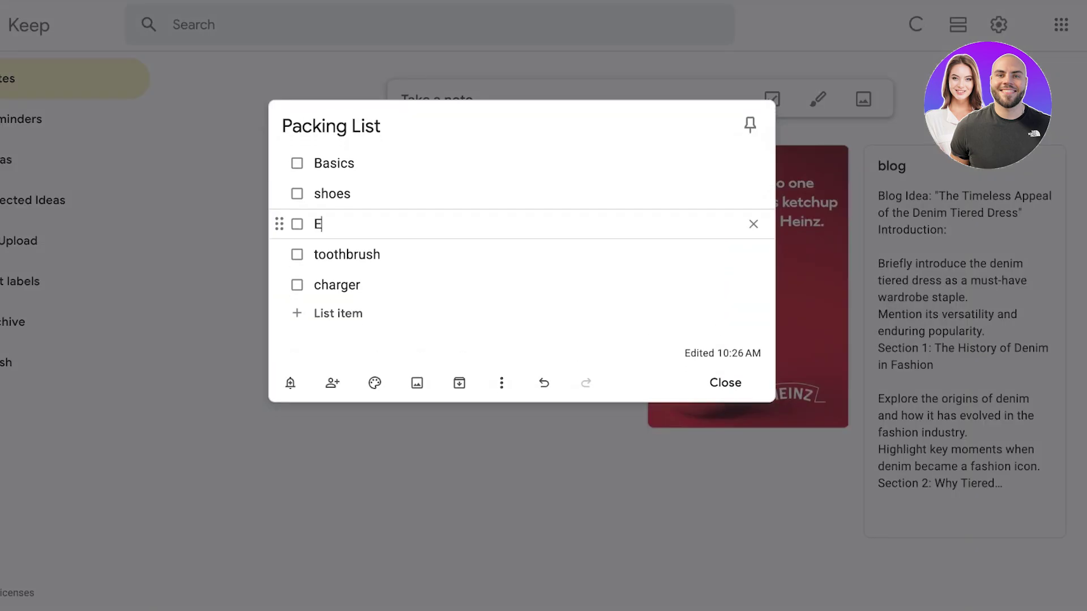
type("lectronics")
key("Escape")
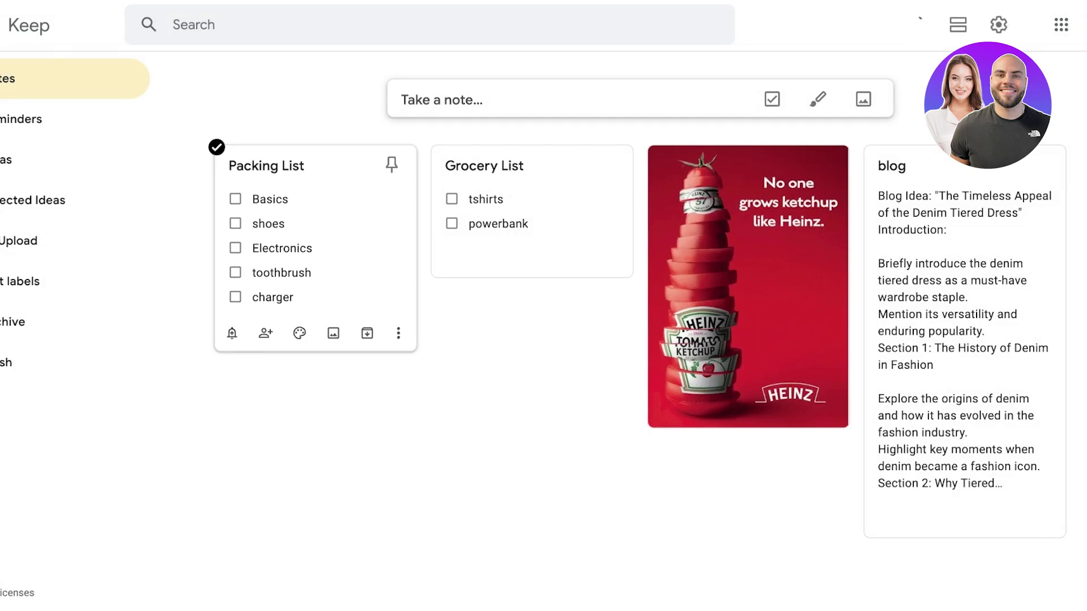
Nest shoes under Basics, and charger and toothbrush under Electronics in the Packing List, and close the note
left_click(334, 203)
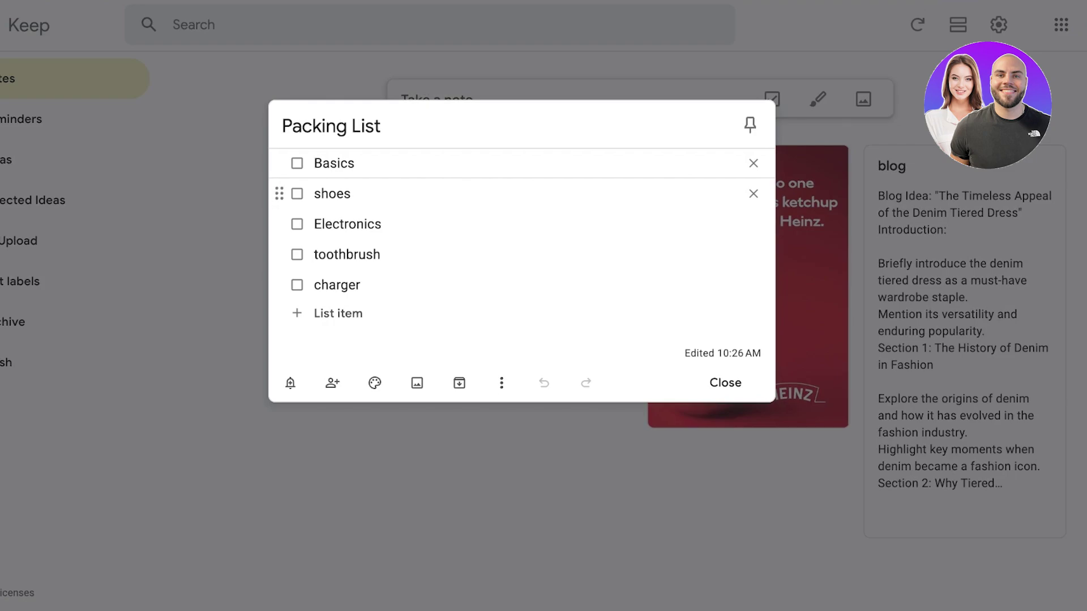
left_click_drag(279, 194, 300, 193)
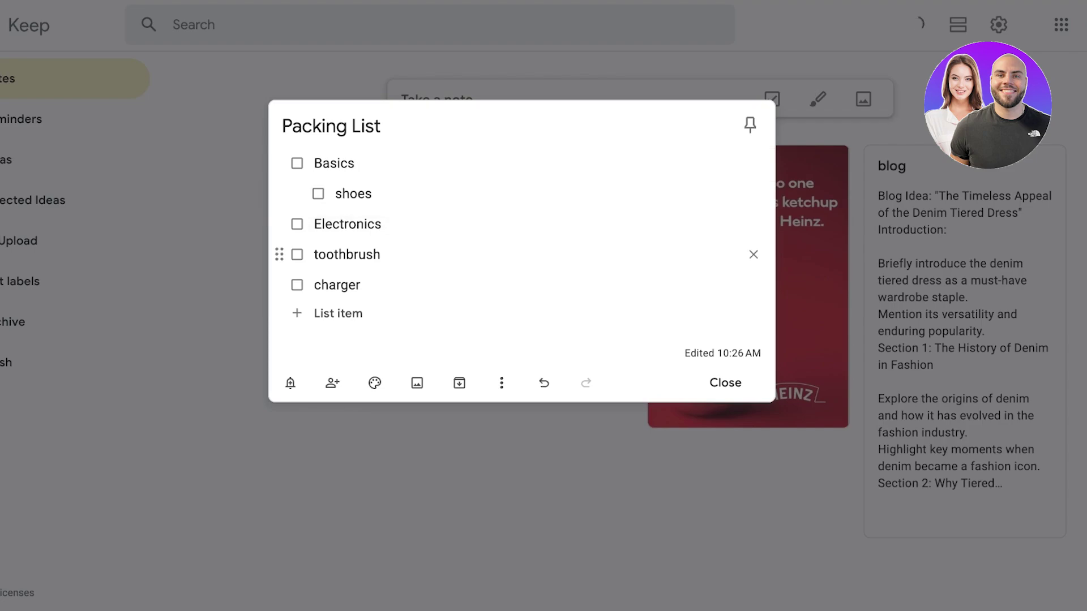
mouse_move(281, 254)
left_mouse_down()
mouse_move(296, 259)
mouse_move(280, 285)
mouse_move(295, 285)
mouse_move(295, 235)
mouse_move(295, 255)
left_mouse_up()
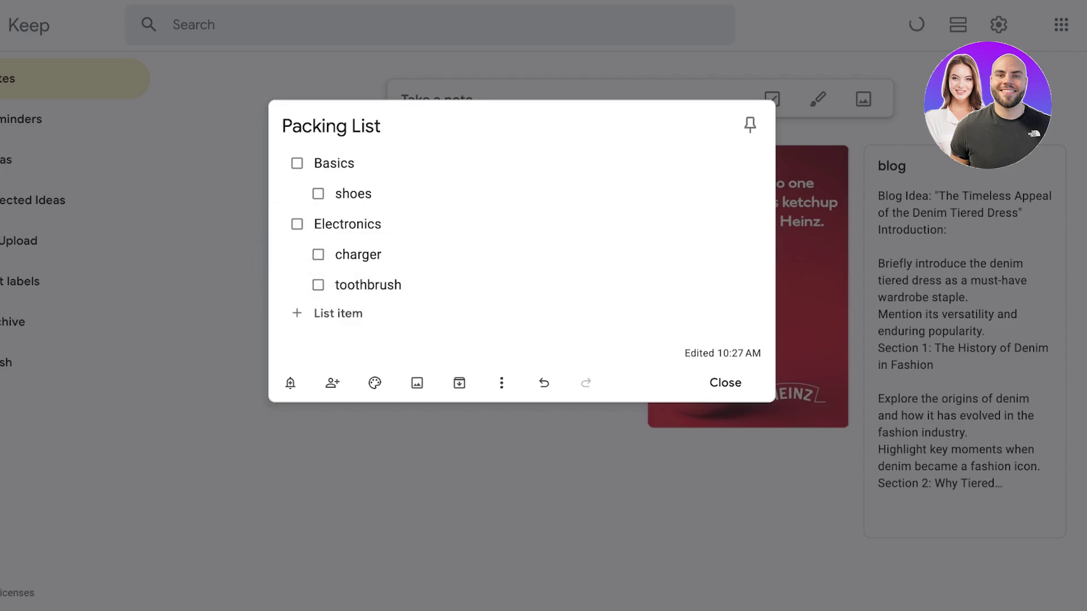
left_click(244, 170)
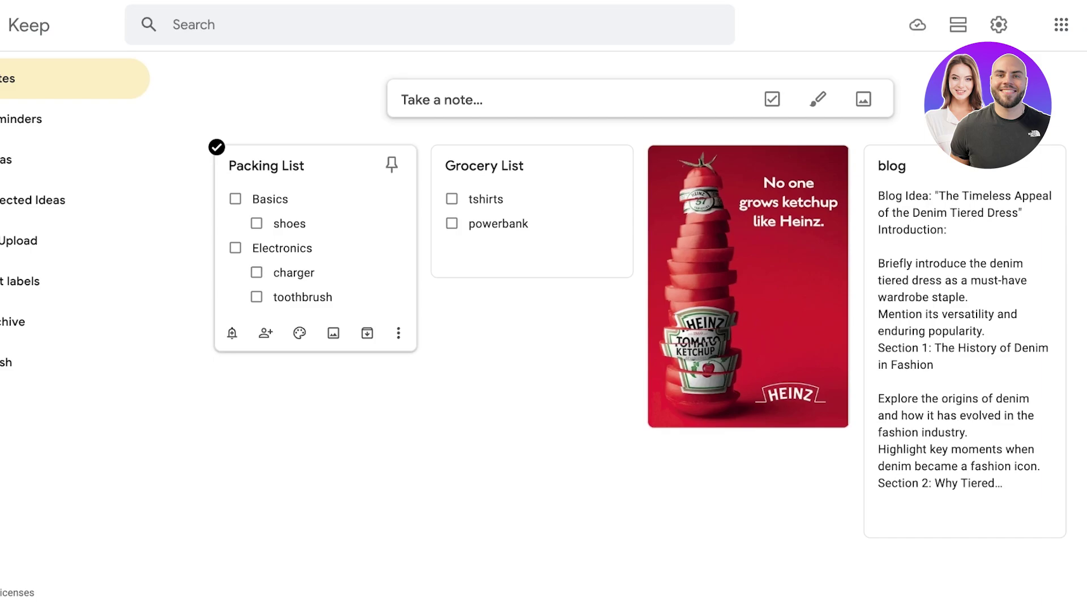
Check off the Electronics item with its sub-items in the Packing List and uncheck them again
left_click(235, 248)
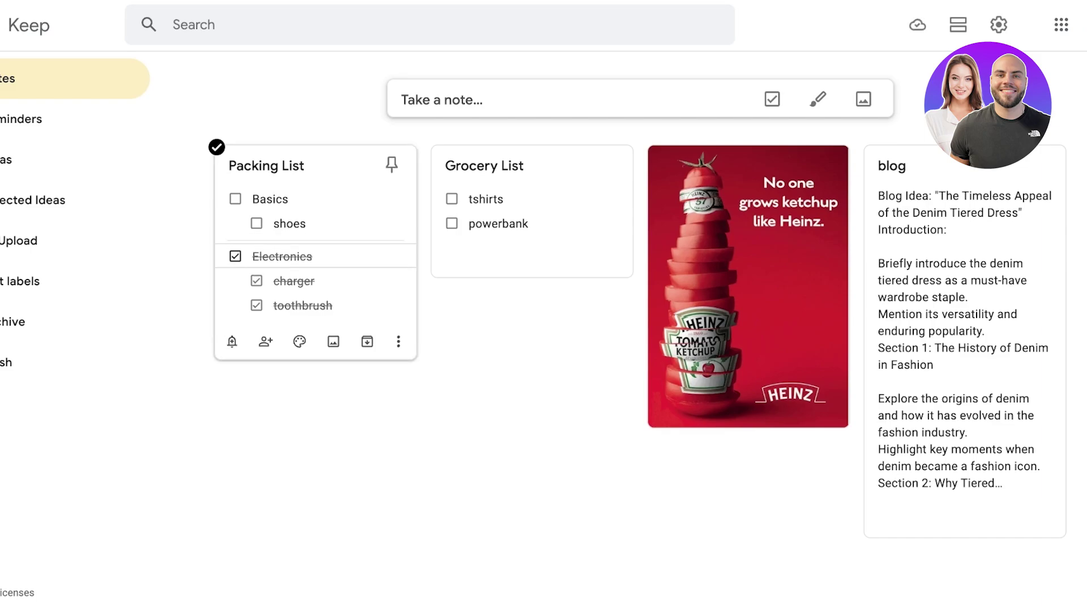
left_click(235, 256)
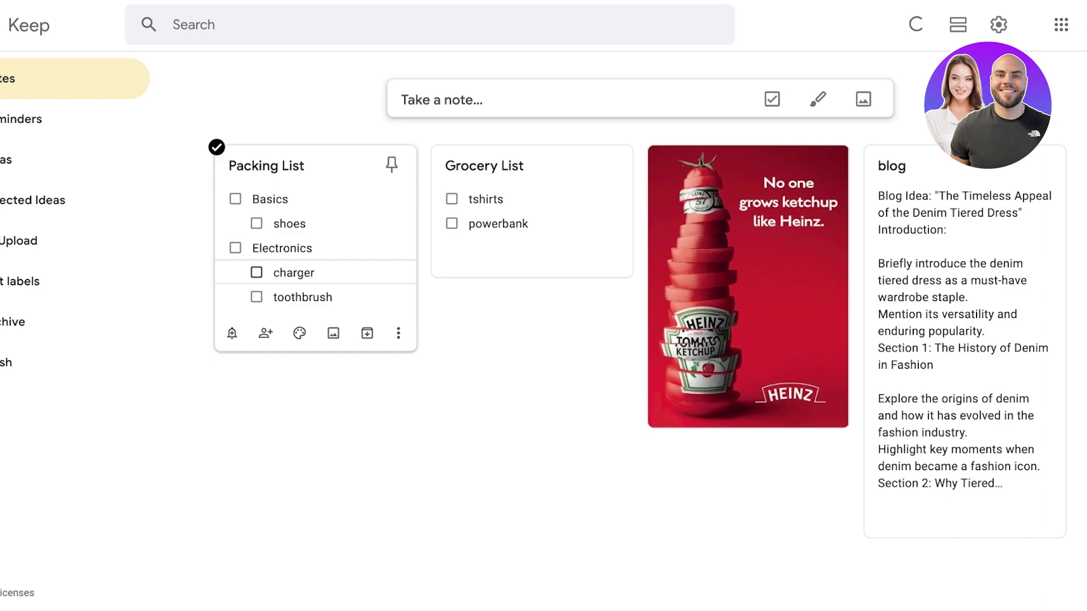
key("Escape")
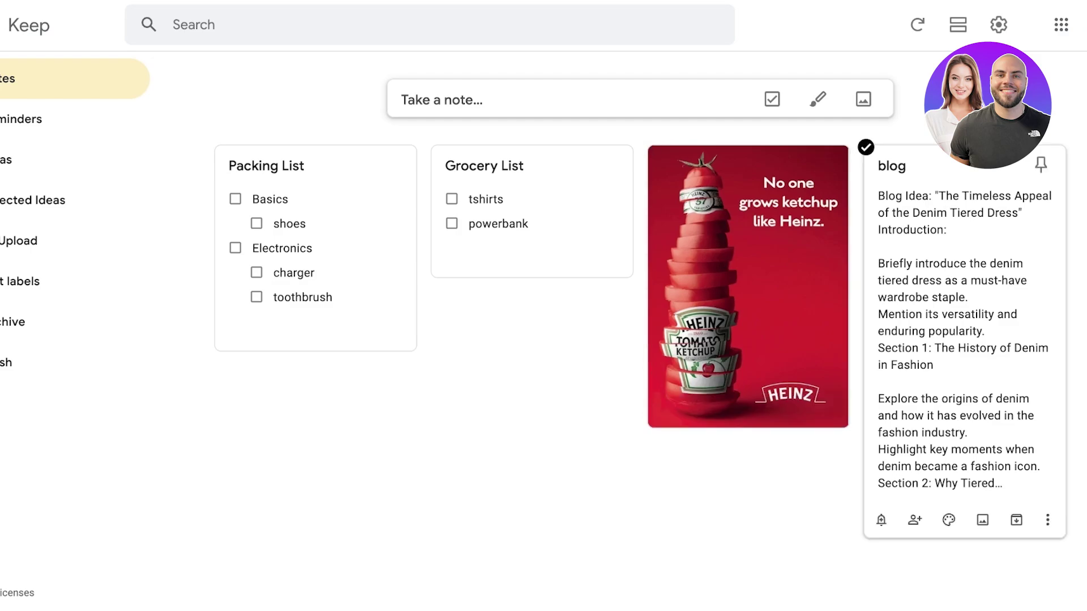
Move the blog note to the first place and open it to review its full text
left_click_drag(957, 283, 314, 271)
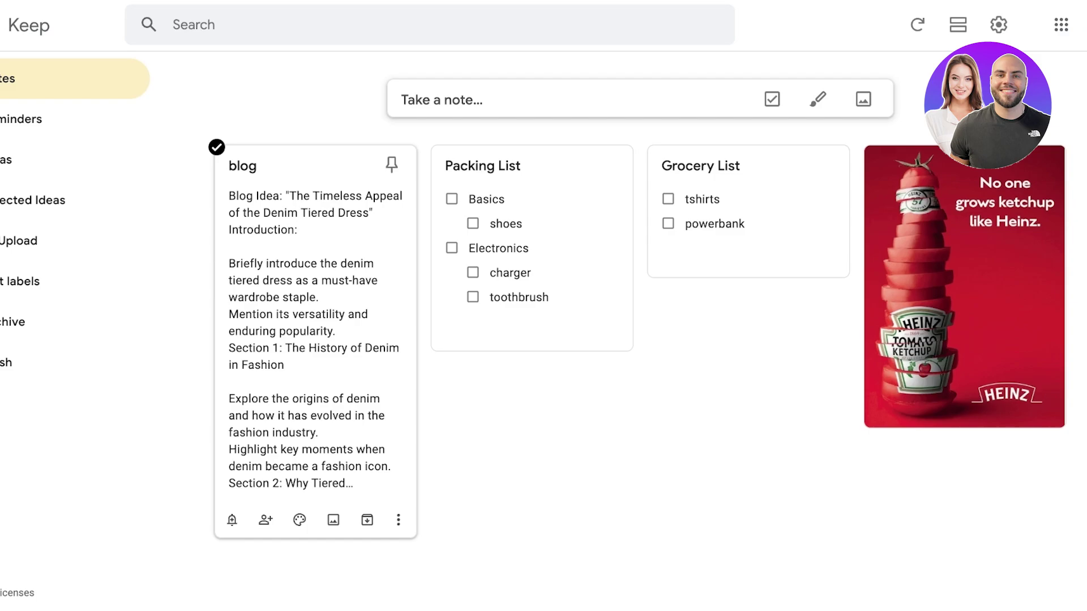
left_click(243, 230)
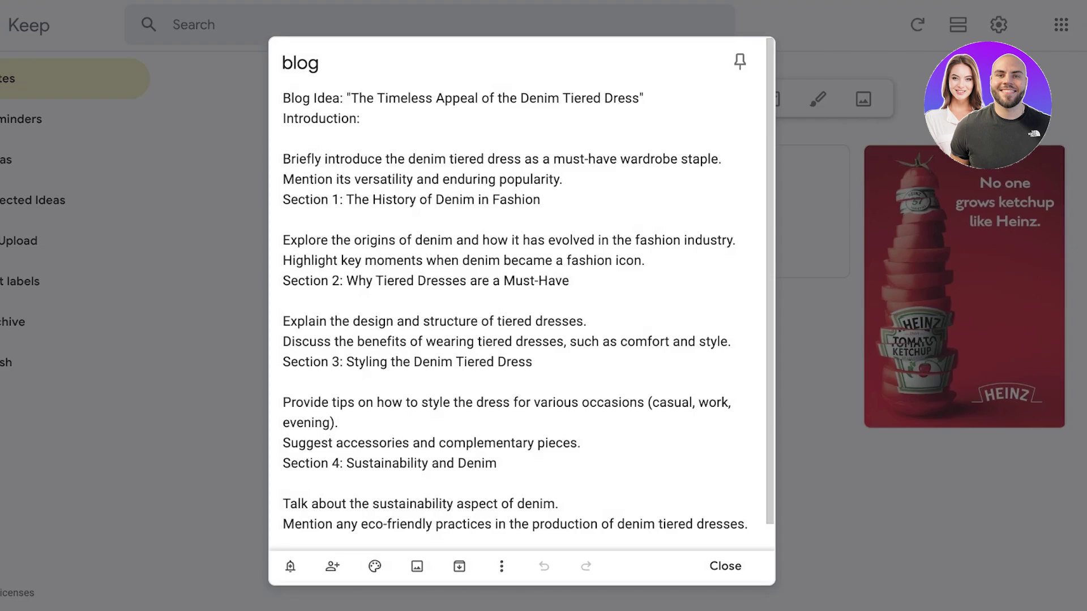
left_click_drag(283, 98, 747, 529)
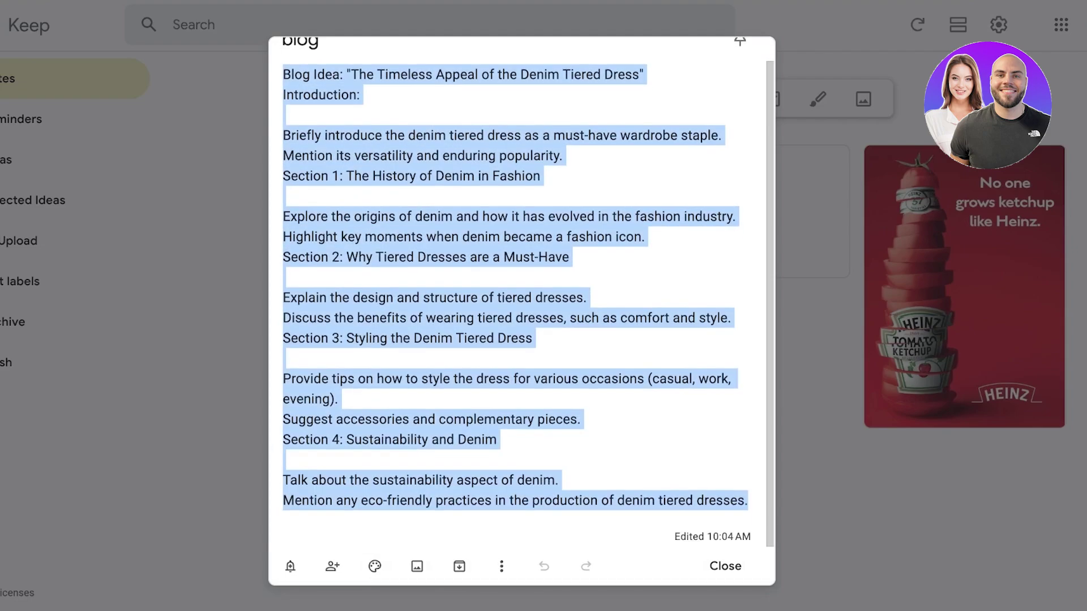
left_click(810, 226)
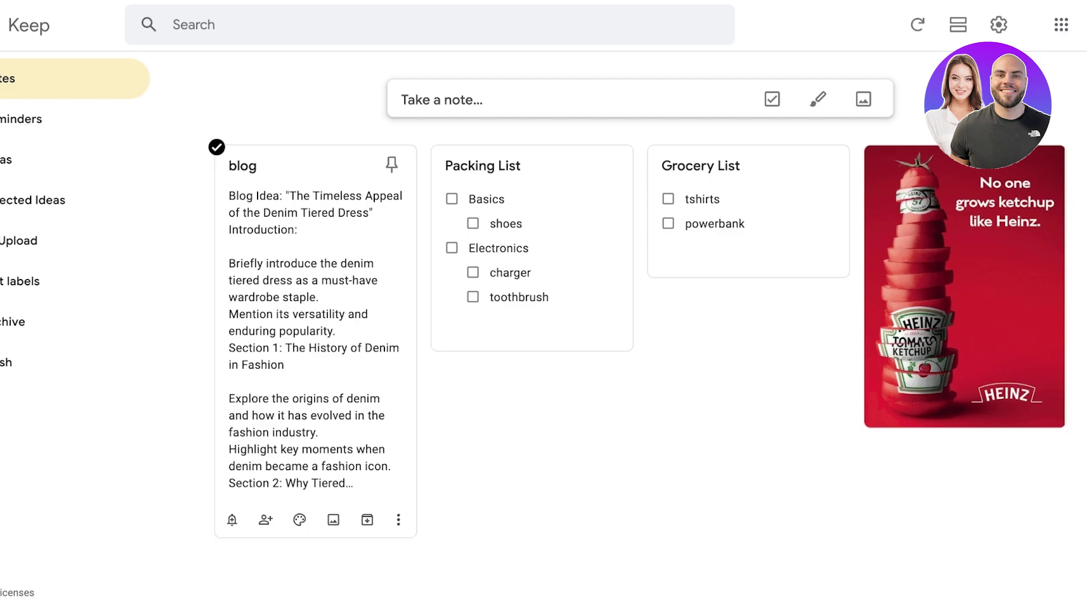
Copy the blog note to Google Docs and view the resulting document
left_click(397, 520)
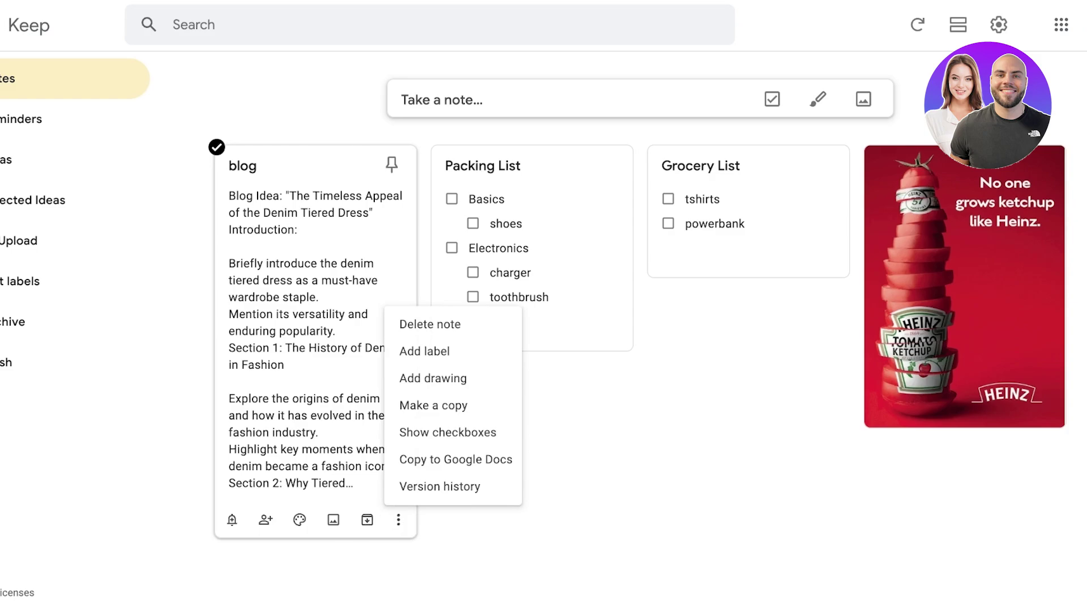
left_click(455, 460)
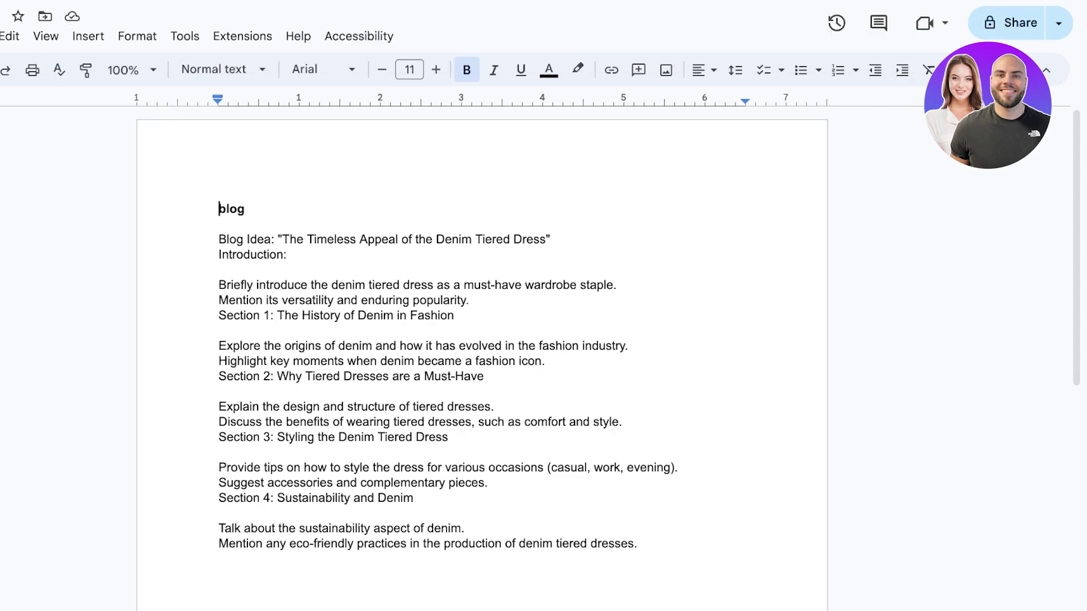
scroll(481, 339, "down", 2)
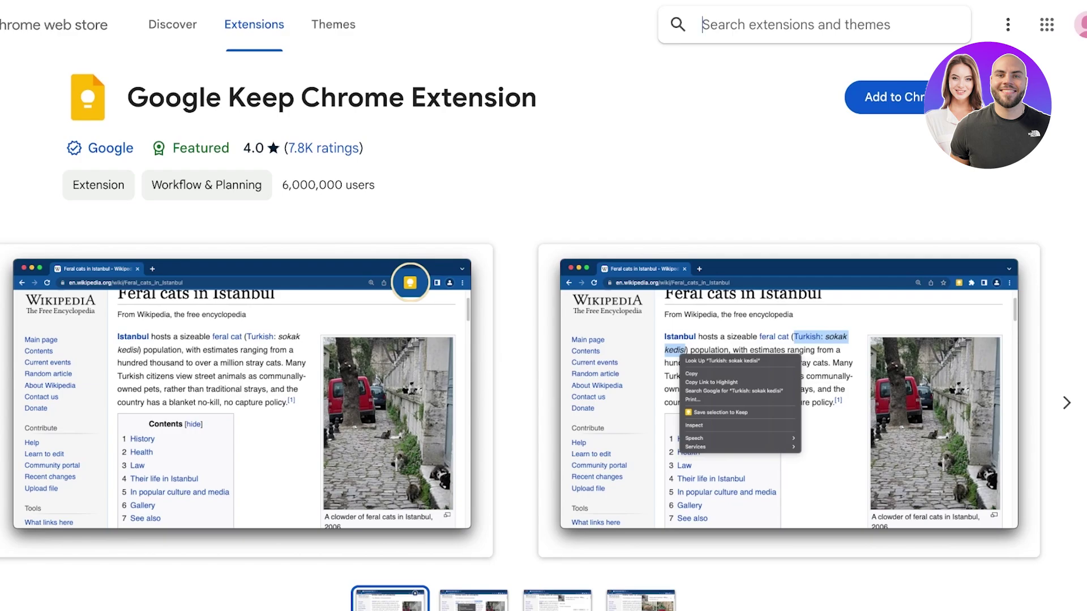
Add the Google Keep Chrome Extension to the browser from the Chrome Web Store
left_click(883, 97)
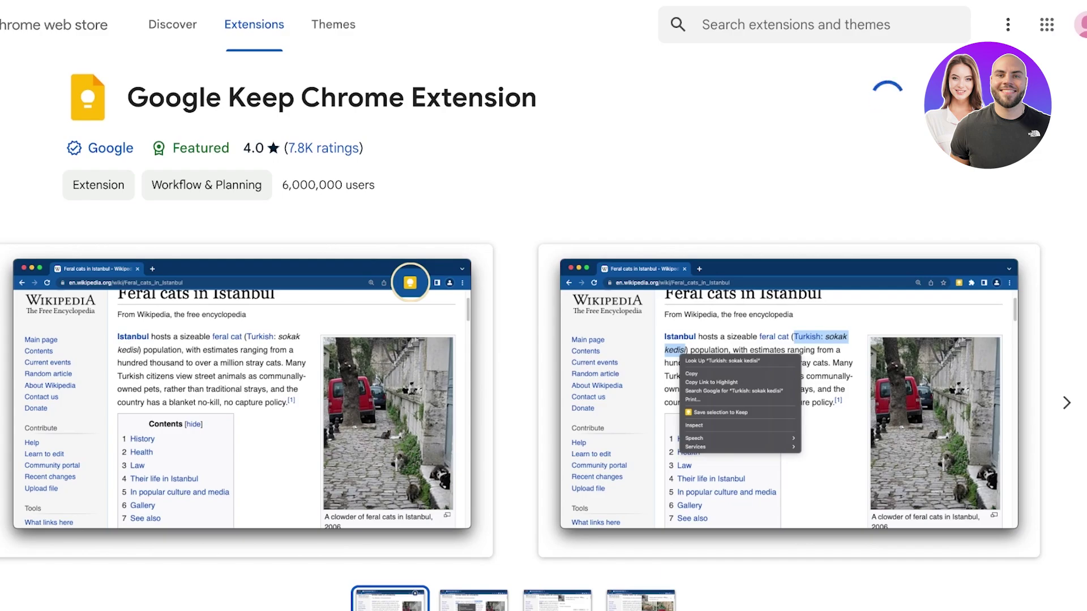
mouse_move(74, 148)
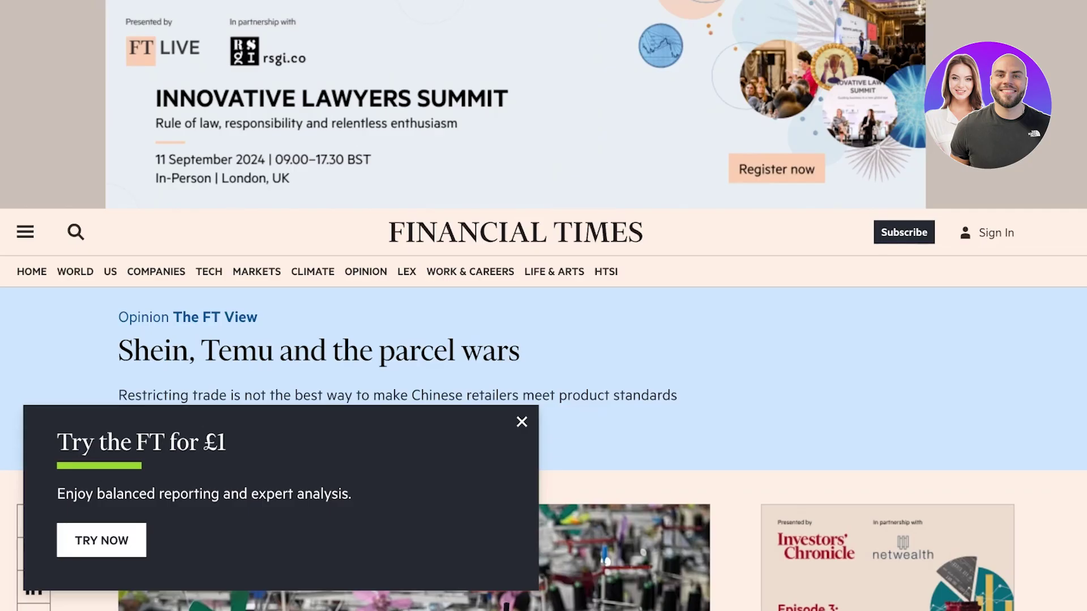
Copy the Financial Times article's paragraph on how Temu and Shein charge low prices by shipping small packages
scroll(414, 339, "down", 10)
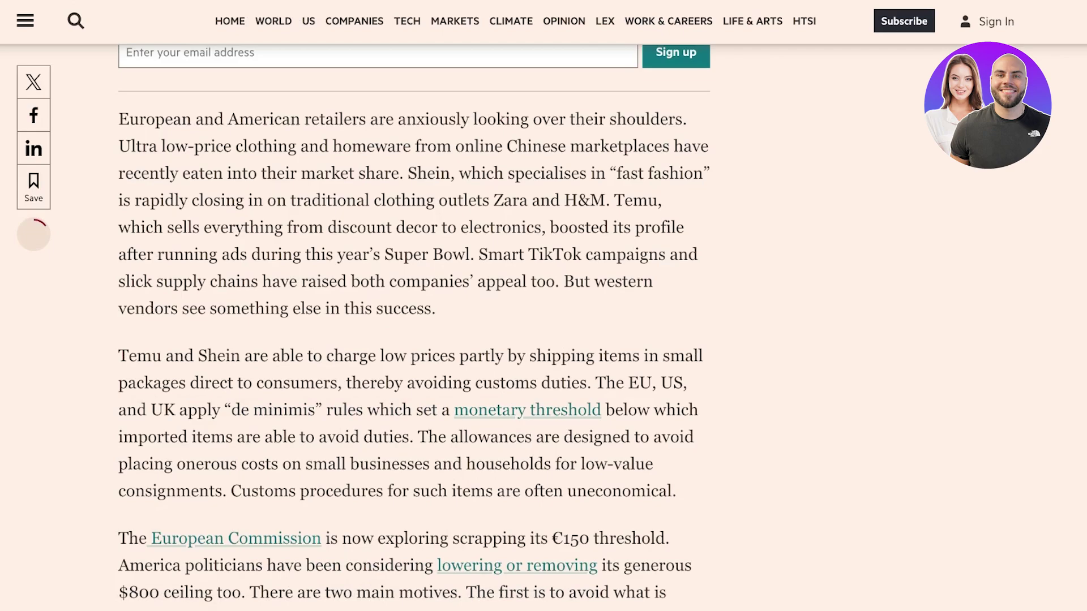
scroll(413, 340, "down", 3)
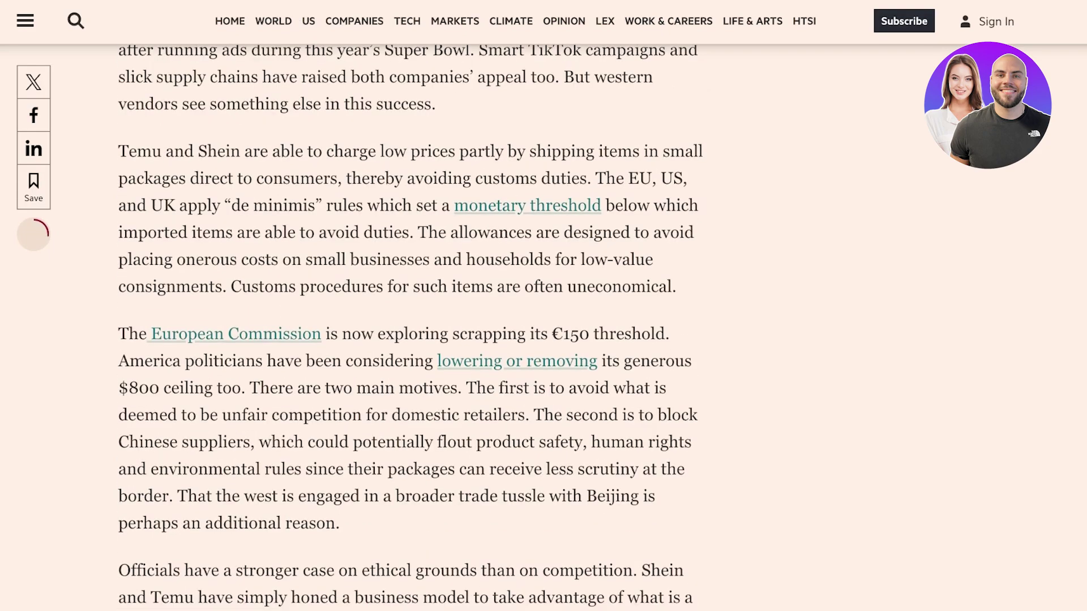
scroll(414, 339, "down", 15)
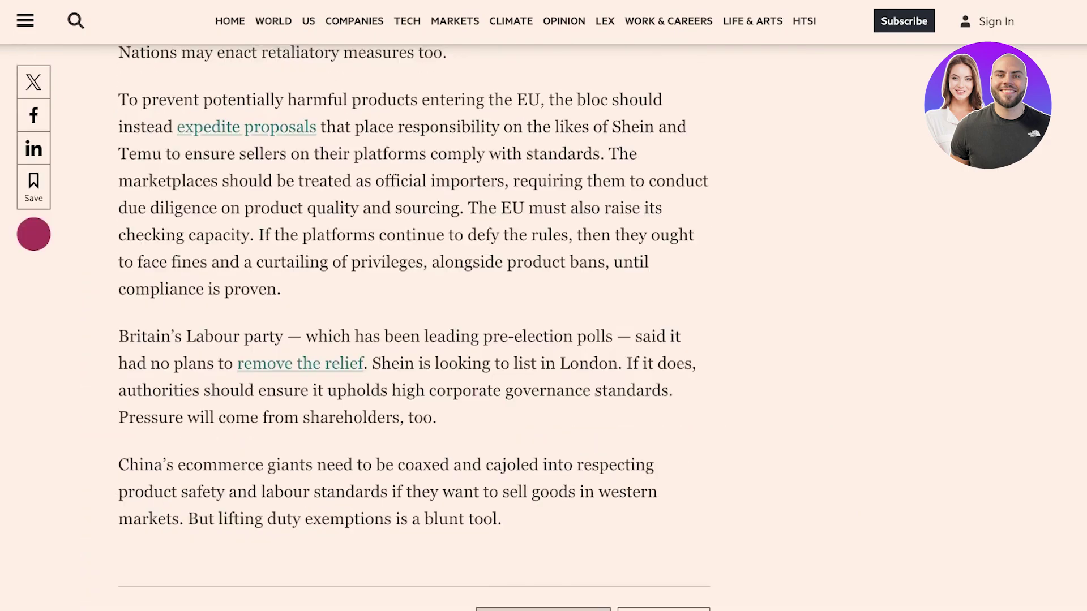
scroll(413, 340, "up", 12)
scroll(413, 340, "down", 1)
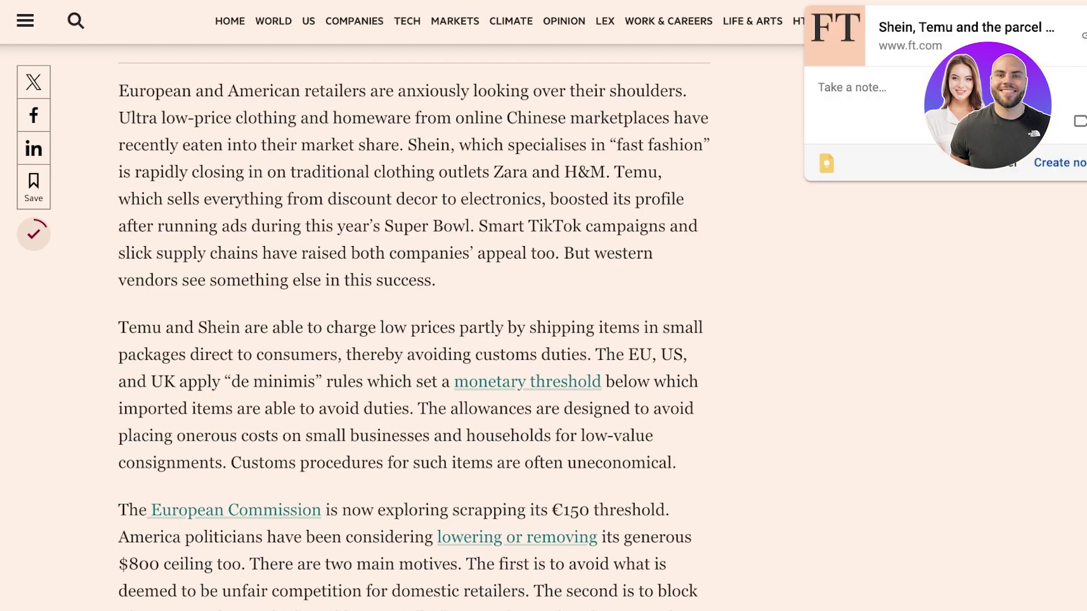
left_click_drag(119, 327, 677, 462)
key("ctrl+c")
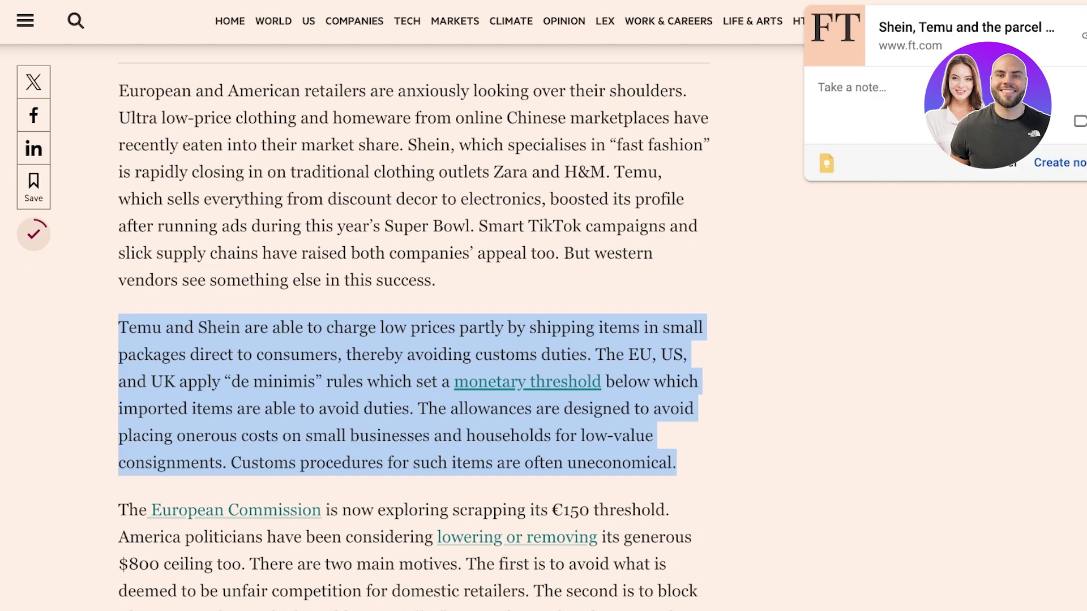
Paste the copied paragraph into the Keep extension's note for the article and create the note
left_click(853, 88)
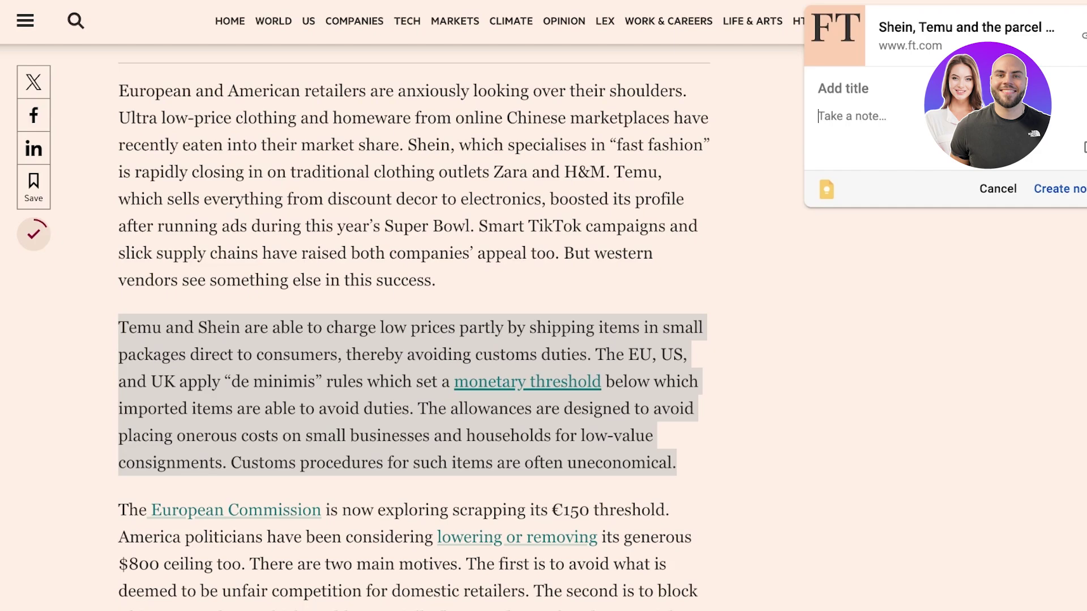
key("ctrl+v")
left_click(1064, 293)
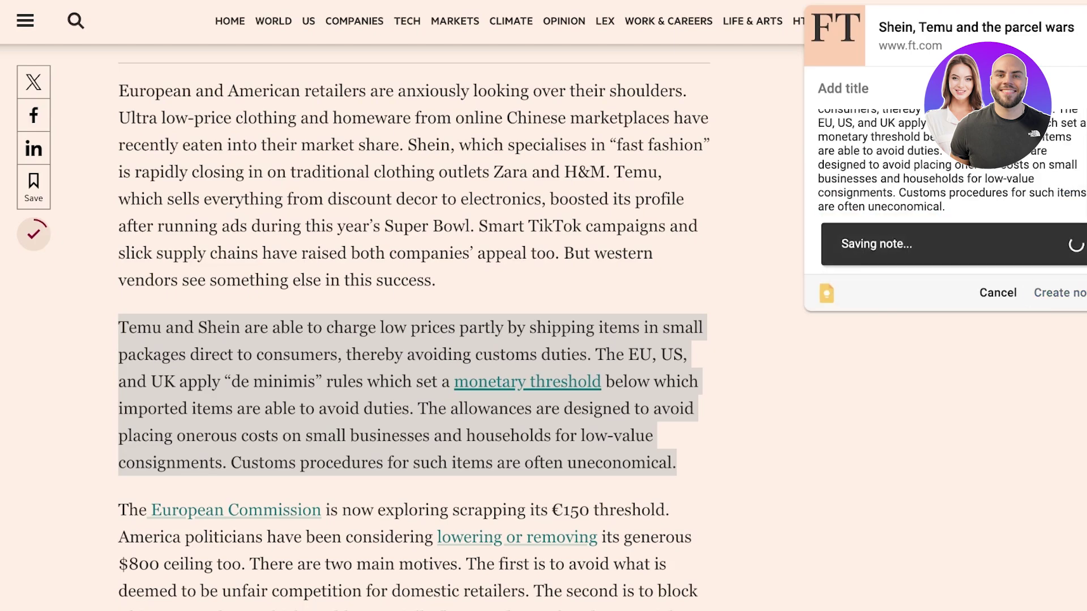
left_click(883, 407)
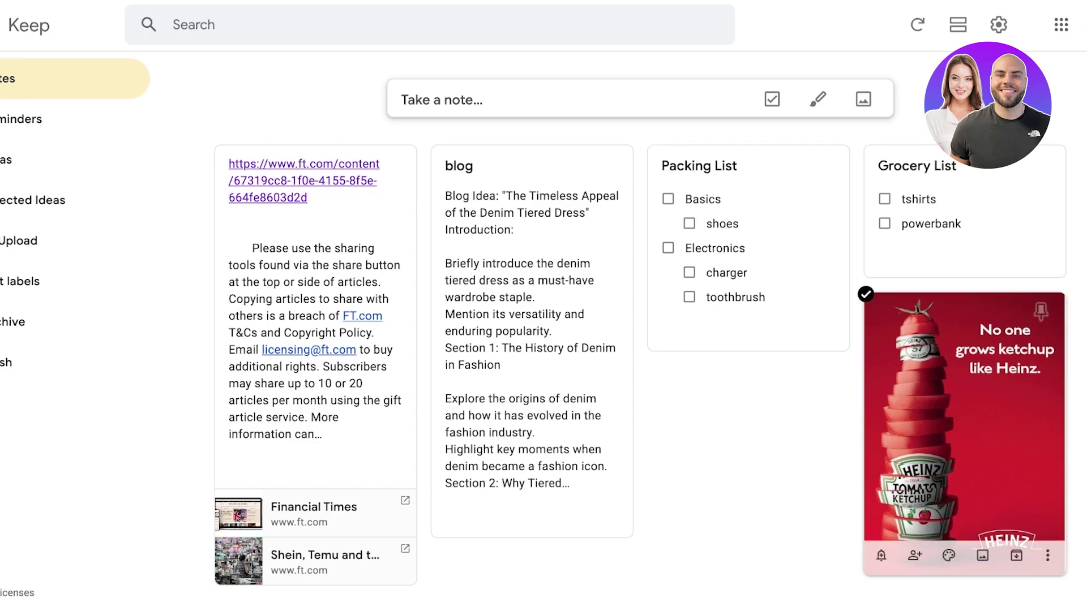
Open the Heinz ketchup image note in Google Keep and grab the image text into it
left_click(962, 430)
scroll(515, 292, "down", 6)
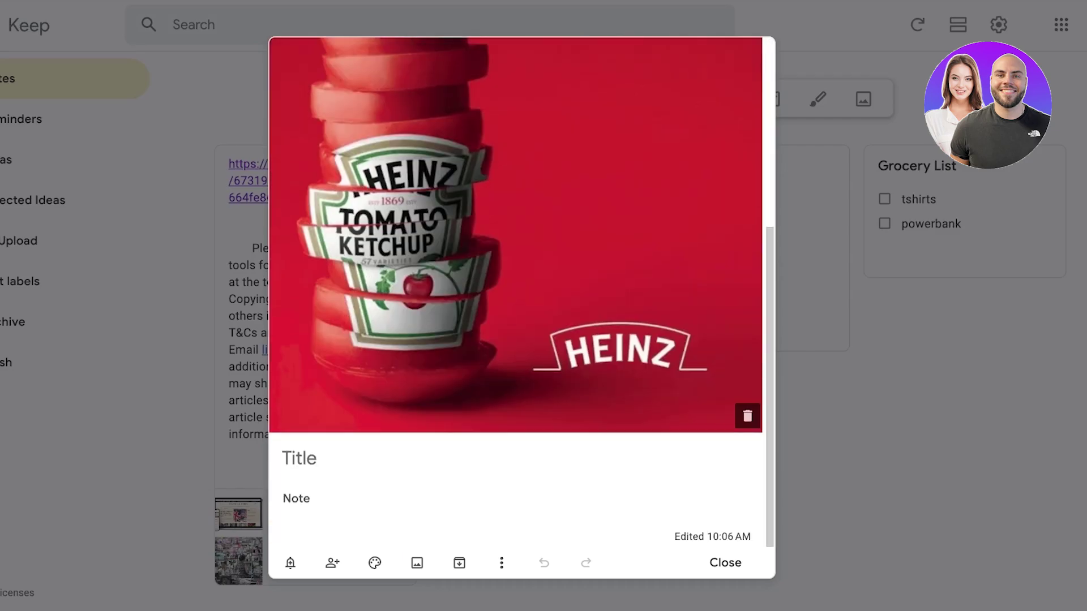
scroll(515, 291, "up", 6)
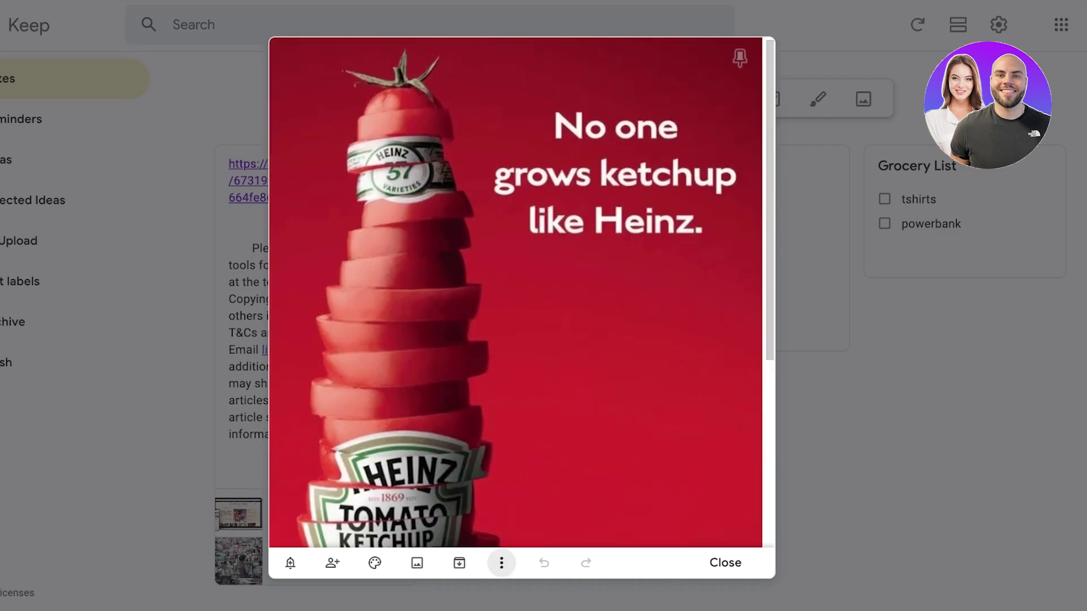
left_click(501, 562)
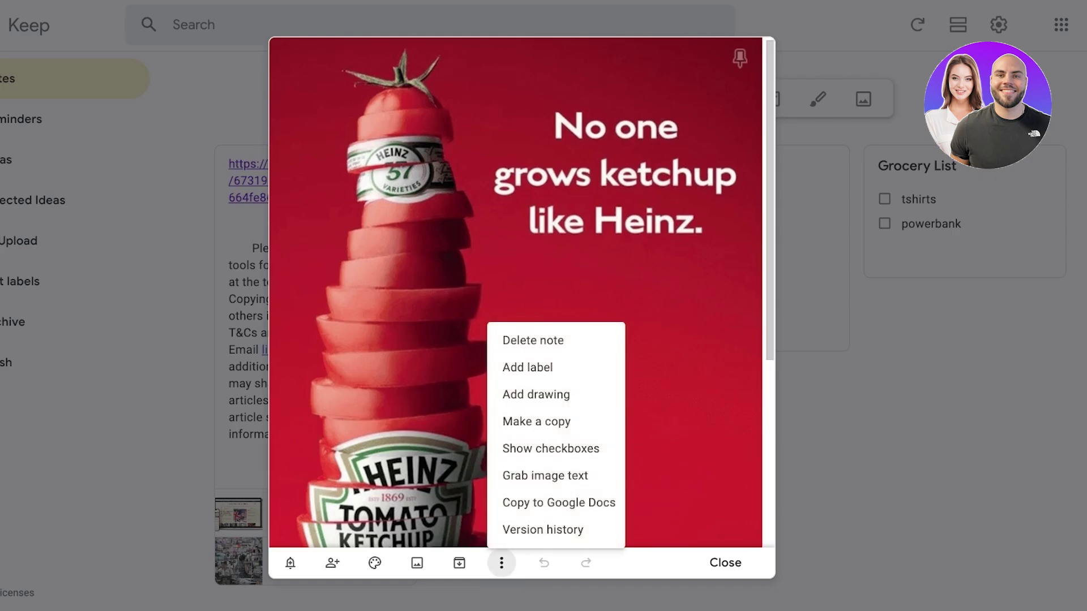
key("Up")
key("Up")
key("Up")
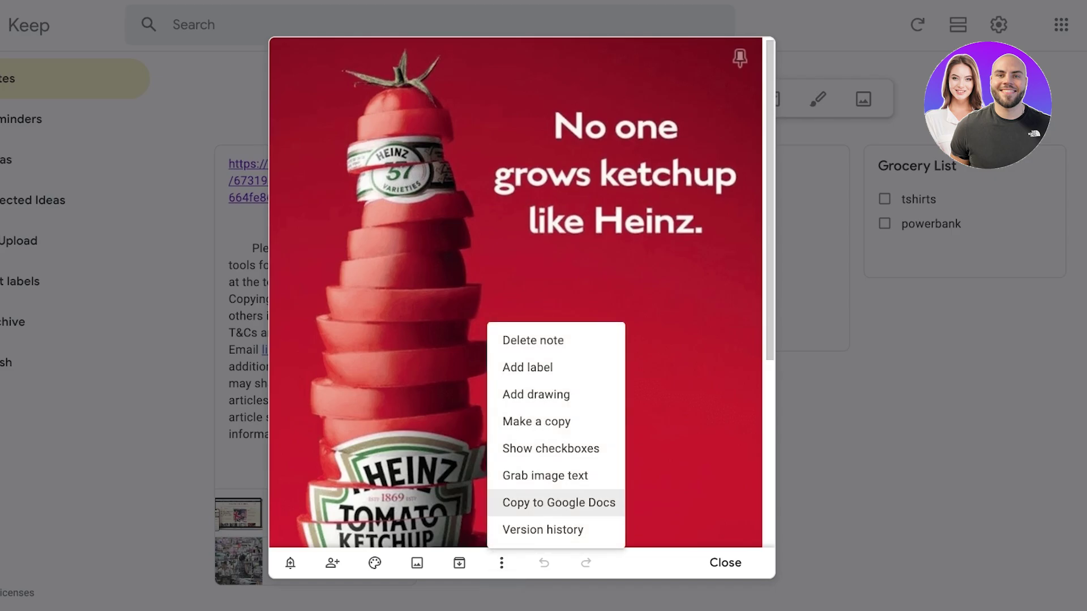
key("Return")
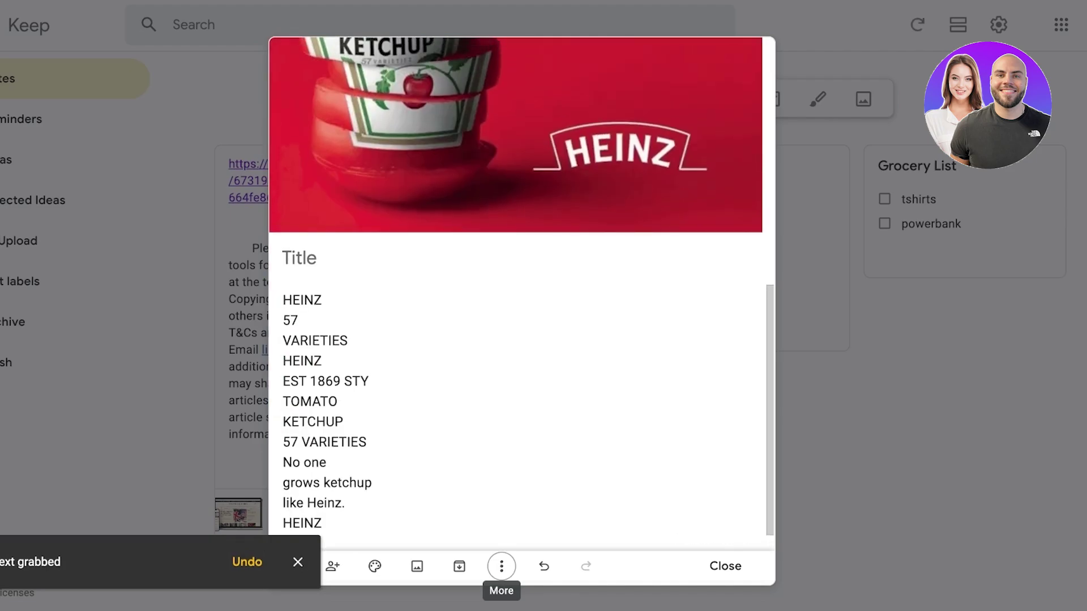
Review the text grabbed from the Heinz image and compare it with the picture above
scroll(522, 283, "down", 1)
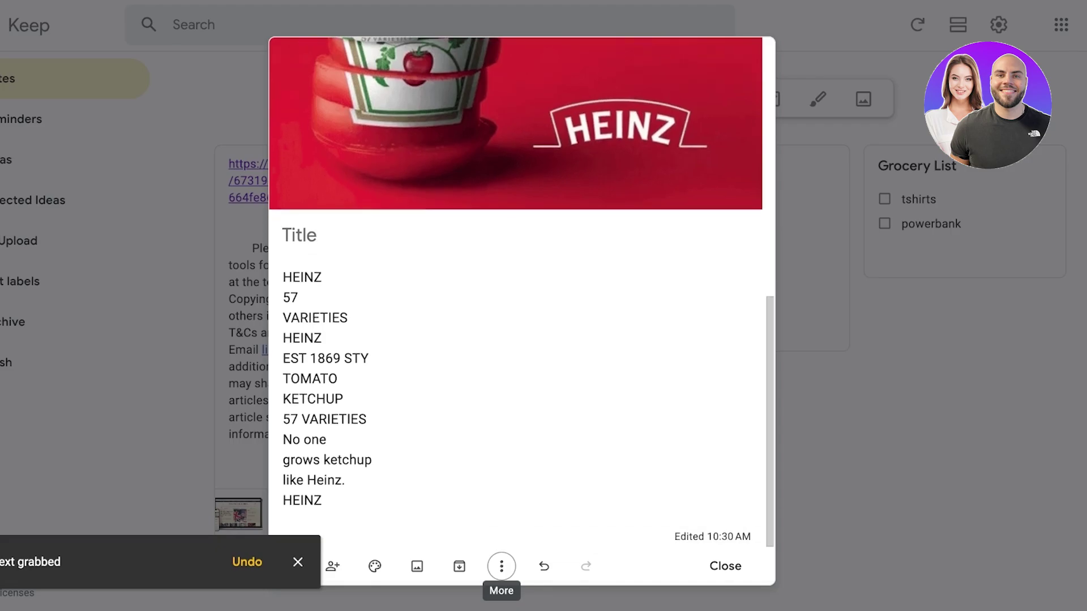
scroll(521, 283, "up", 9)
scroll(522, 283, "down", 9)
scroll(521, 283, "up", 8)
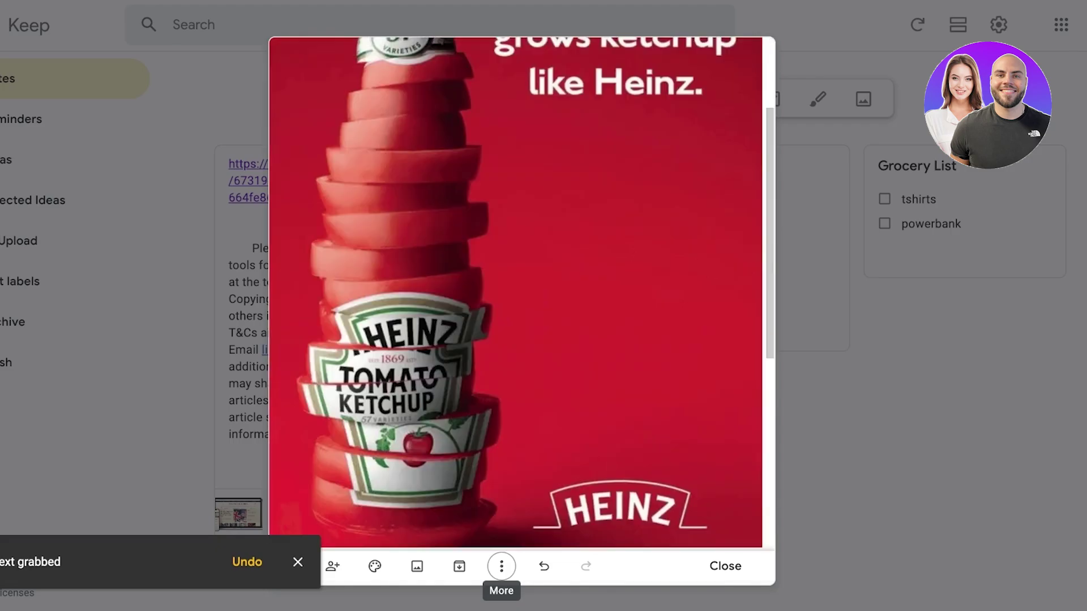
scroll(521, 283, "up", 8)
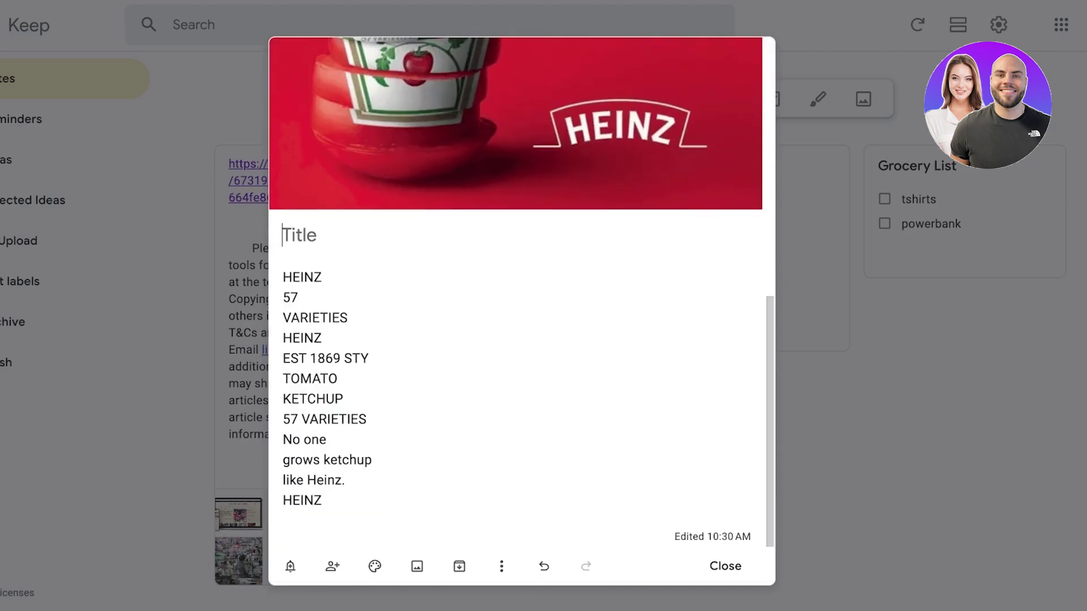
Highlight the lines "No one grows ketchup like Heinz." in the note and compare them with the slogan in the image
left_click_drag(282, 440, 346, 481)
scroll(345, 480, "up", 3)
scroll(515, 293, "up", 1)
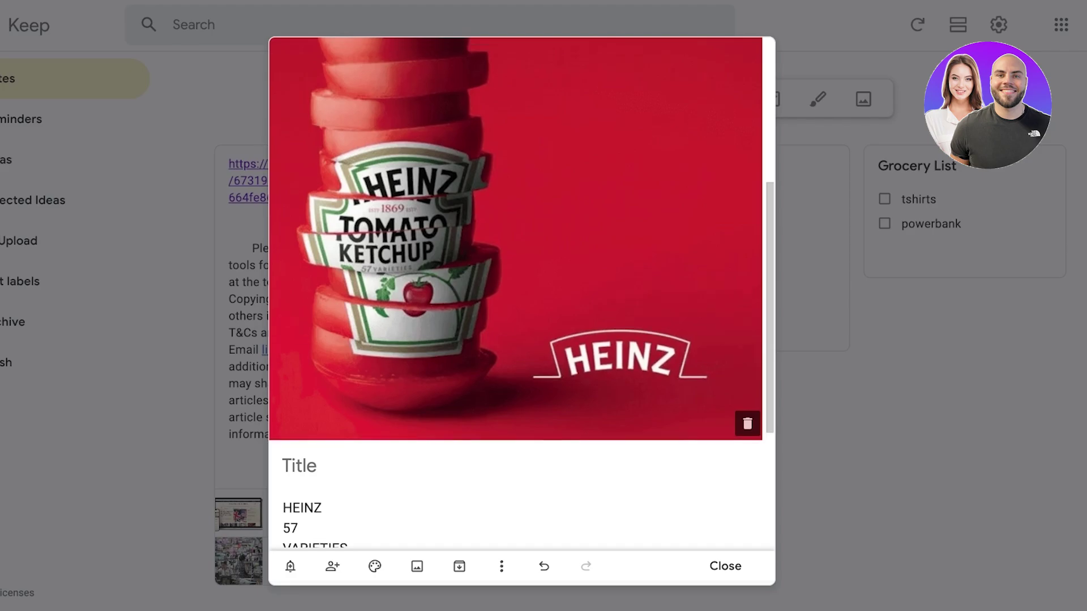
scroll(515, 283, "up", 4)
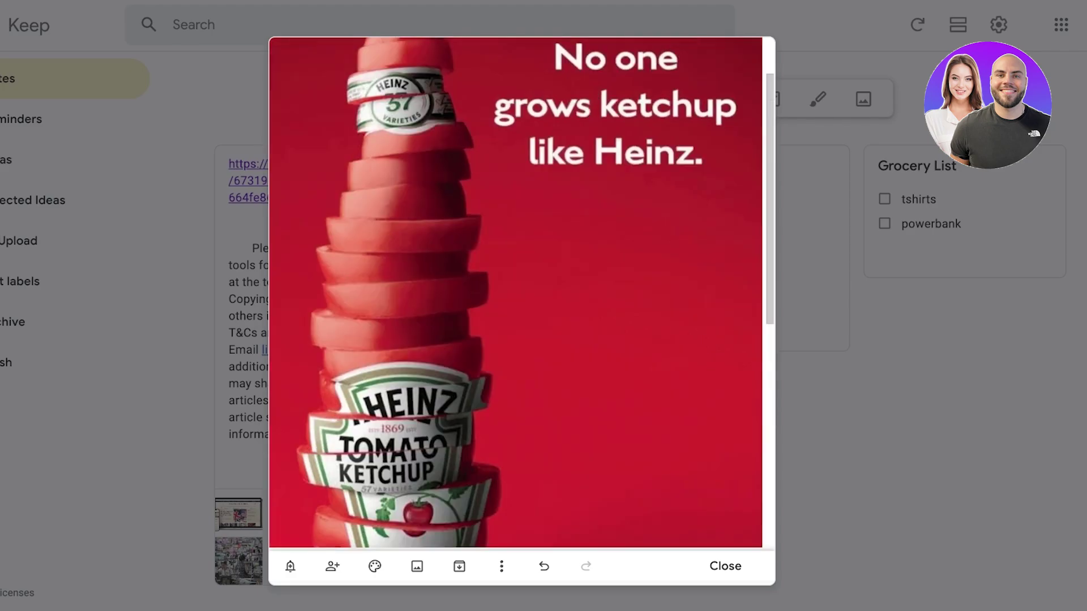
scroll(515, 283, "up", 1)
scroll(515, 283, "down", 10)
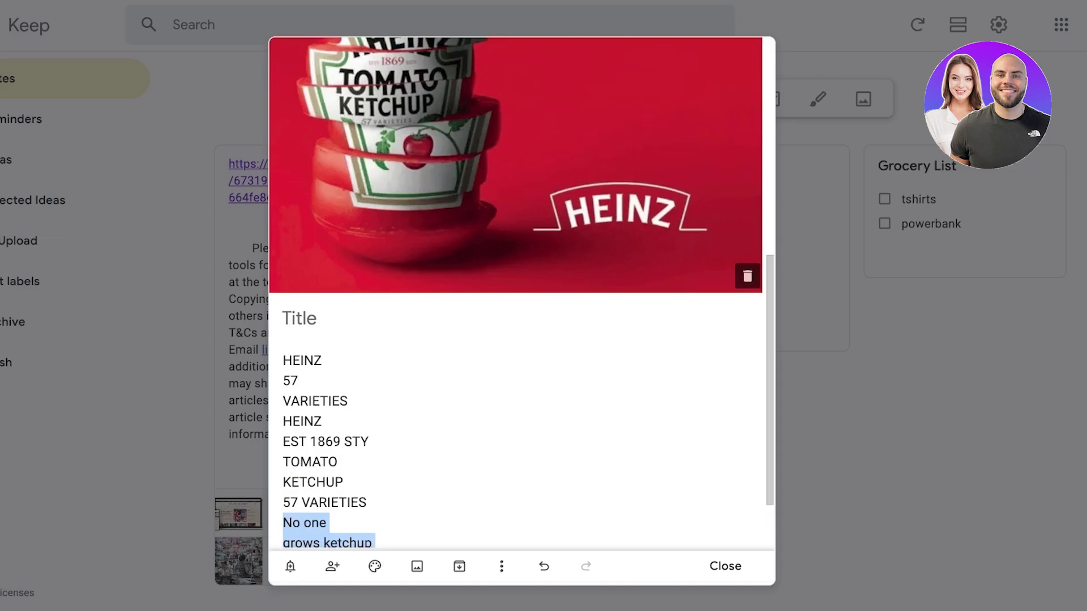
scroll(515, 283, "up", 10)
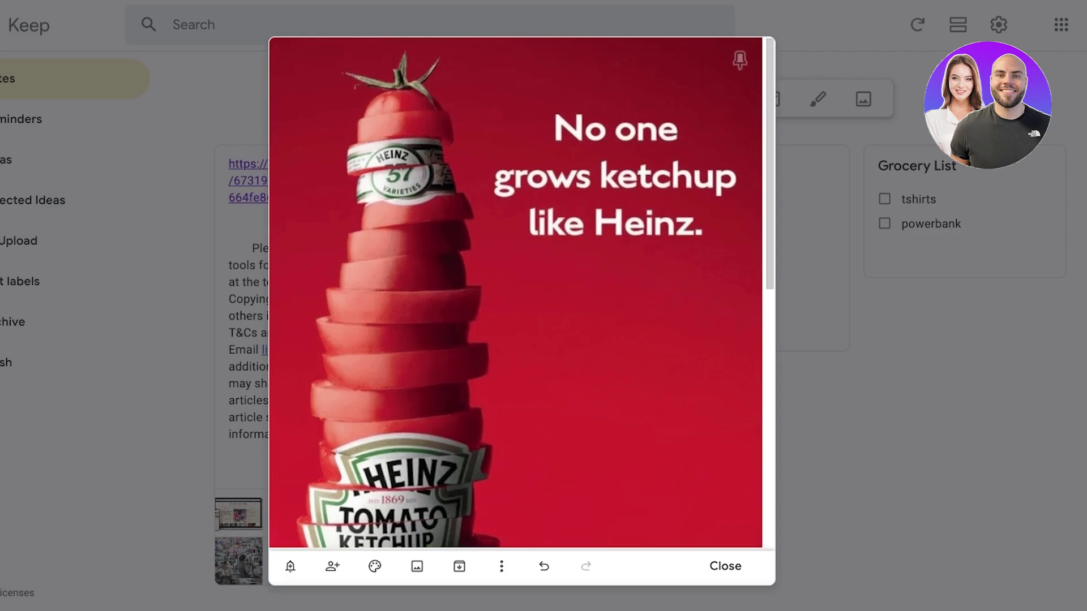
Highlight the grabbed lines from the first HEINZ to 57 VARIETIES and compare them with the bottle's labels
scroll(515, 283, "down", 10)
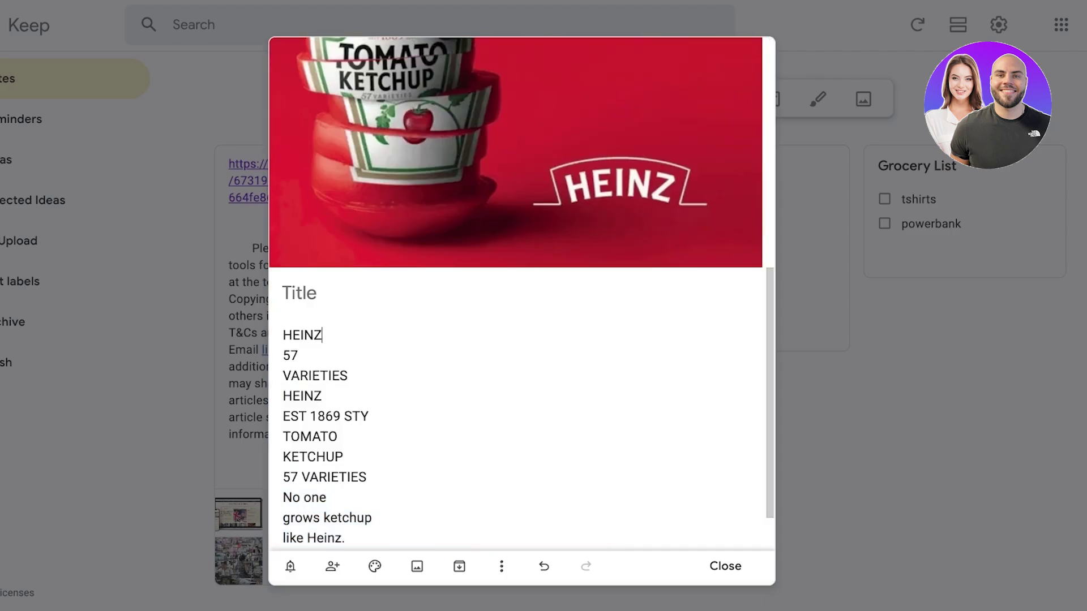
scroll(515, 283, "up", 3)
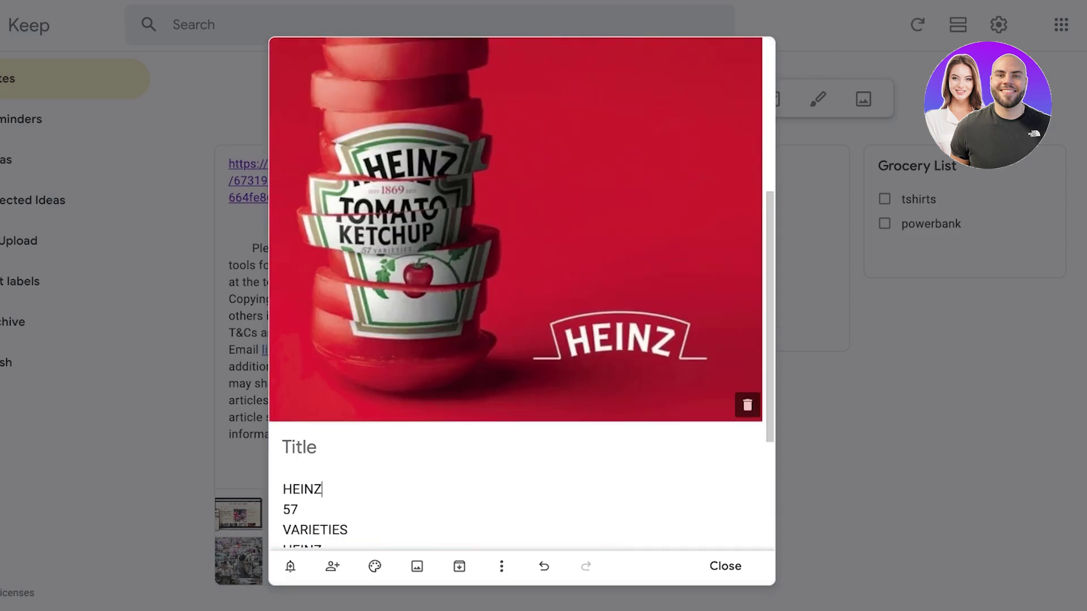
scroll(515, 283, "down", 1)
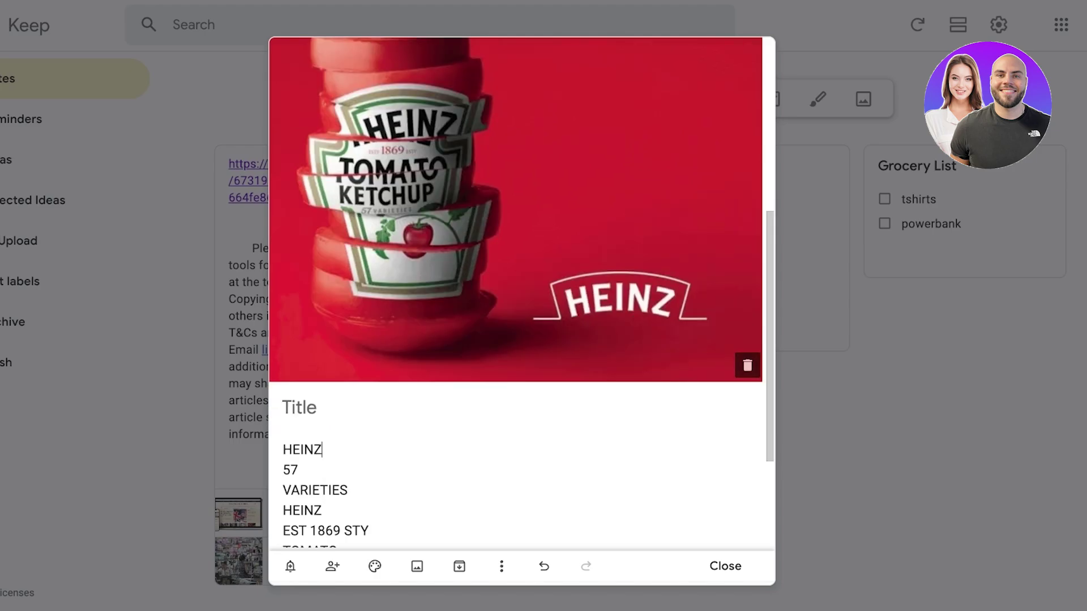
scroll(367, 419, "down", 3)
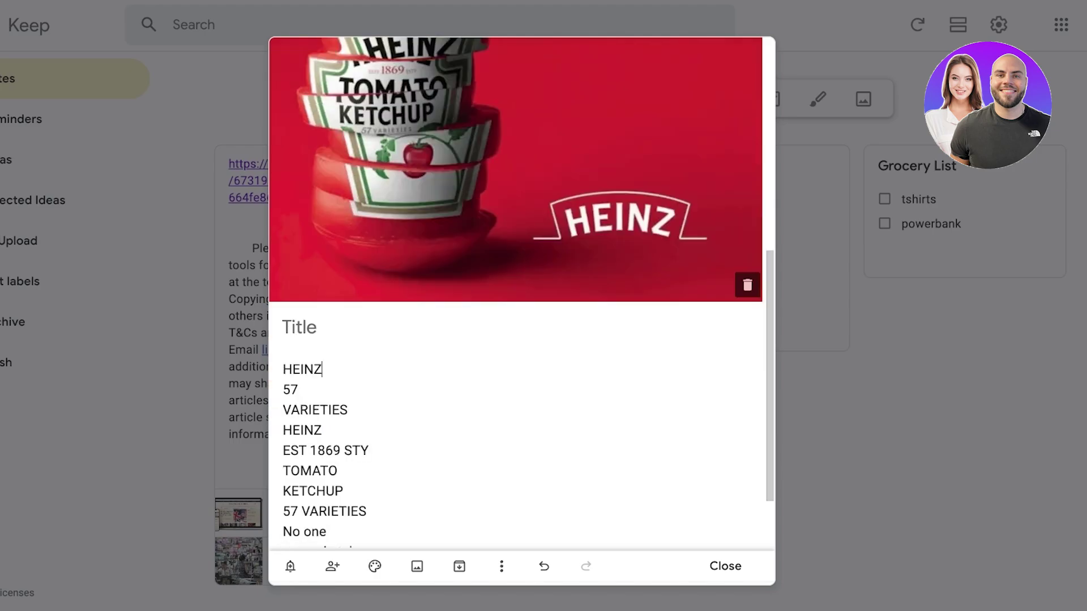
left_click_drag(366, 419, 282, 275)
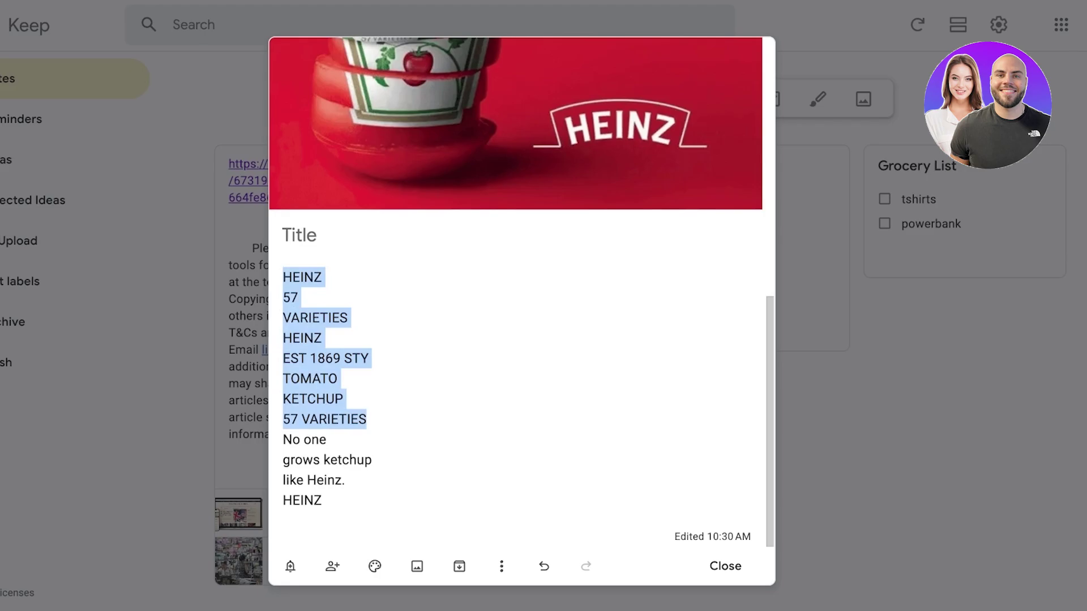
scroll(515, 283, "up", 6)
scroll(515, 283, "down", 6)
left_click(515, 142)
key("Escape")
Check the Heinz note's full text against the image once more and close the note
scroll(521, 292, "down", 1)
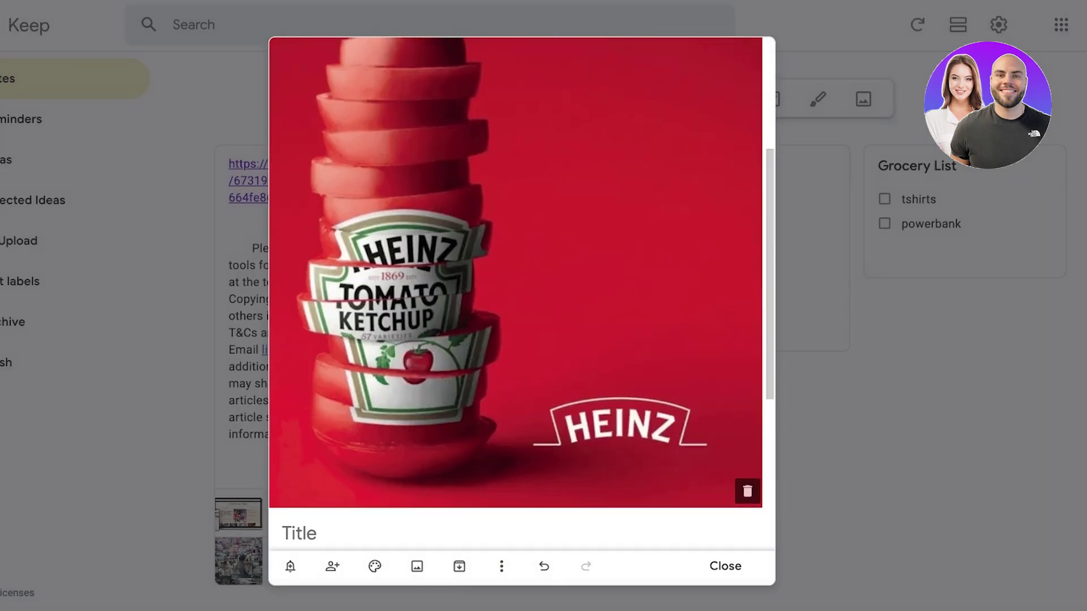
scroll(521, 292, "down", 5)
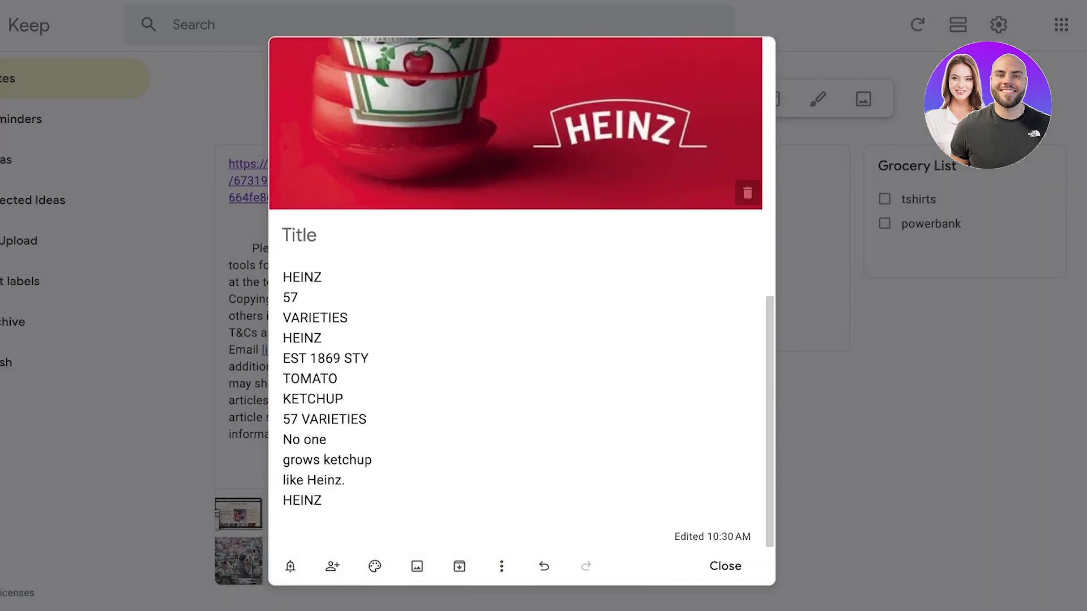
scroll(521, 292, "up", 5)
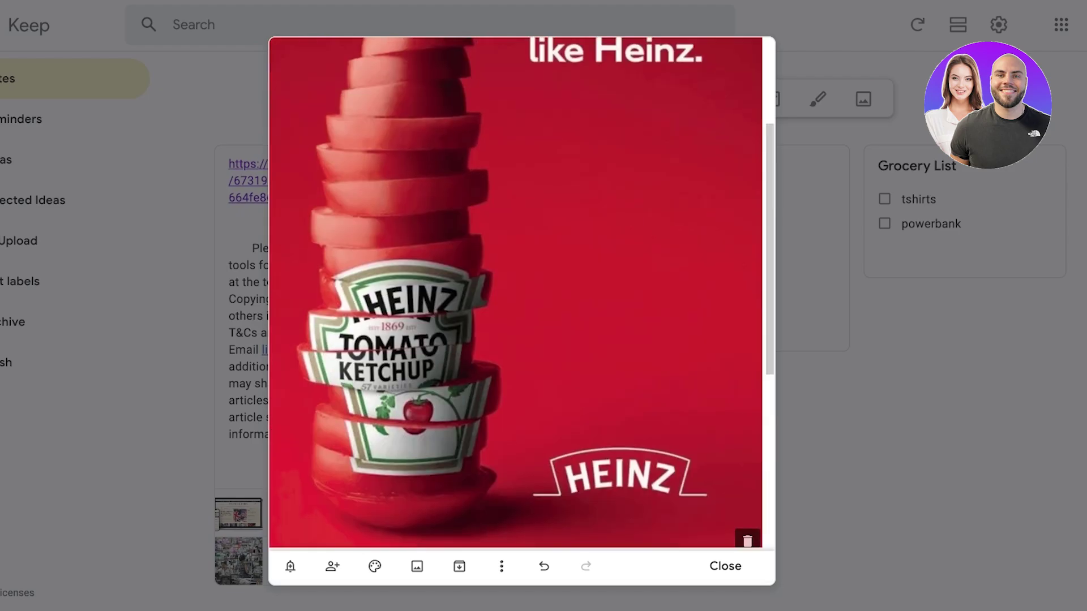
scroll(521, 292, "down", 5)
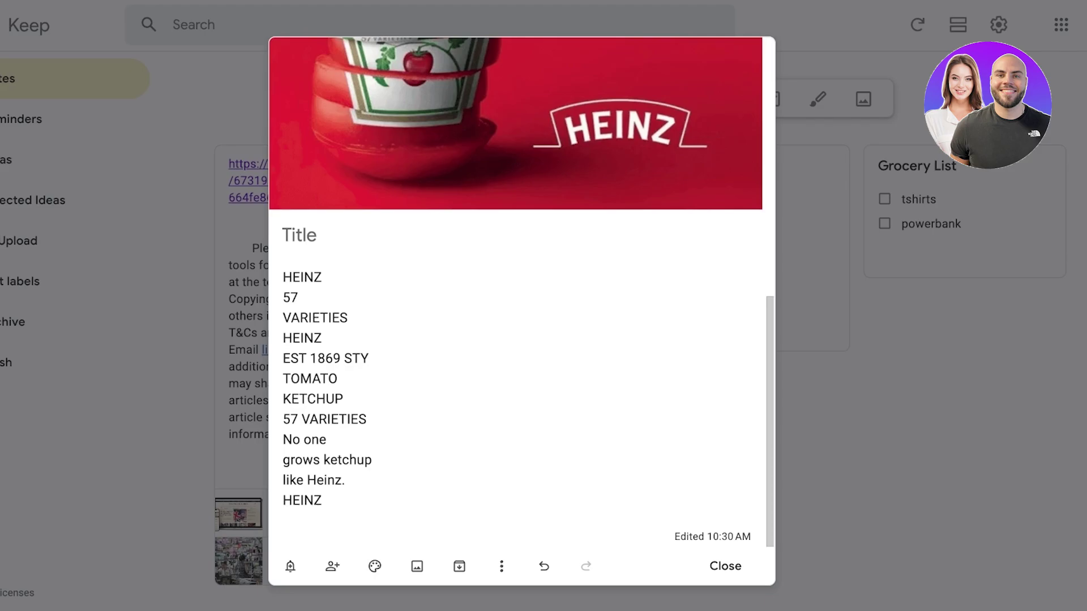
scroll(521, 292, "up", 5)
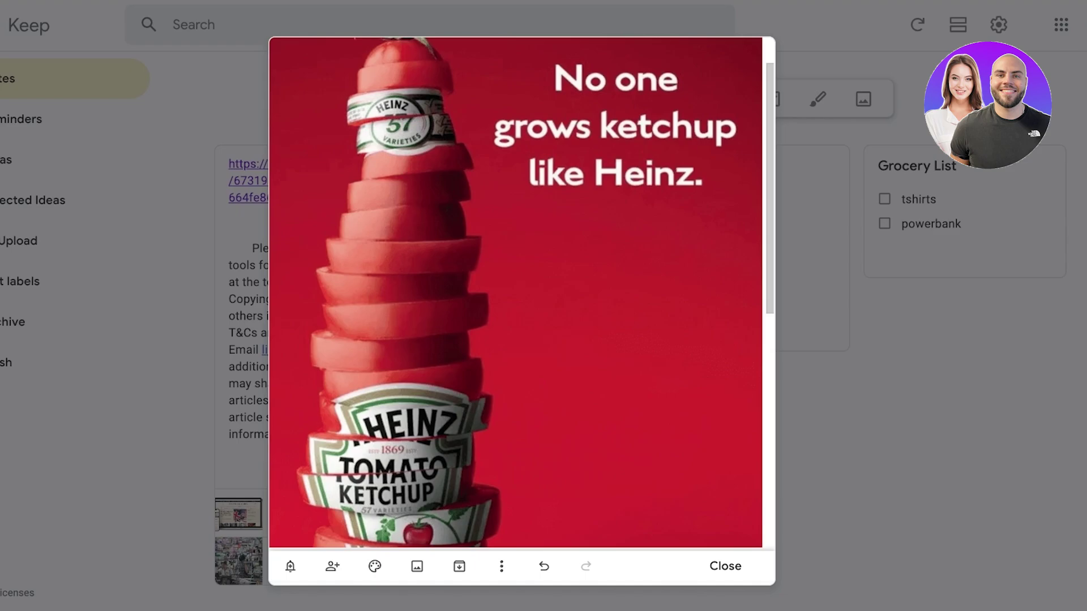
key("Escape")
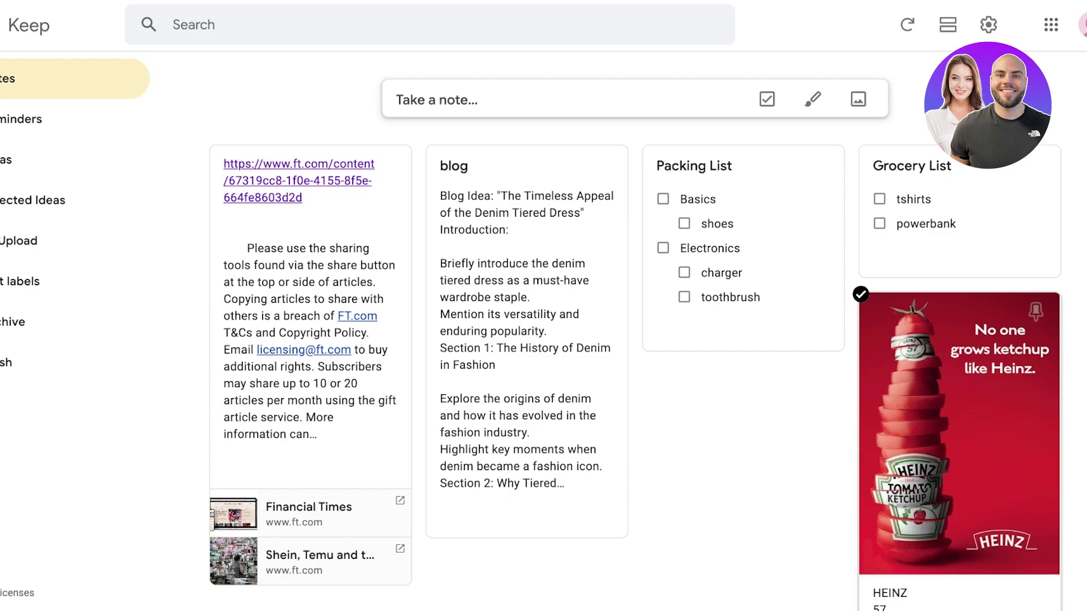
Reopen the Heinz image note and open its picture in the drawing editor
left_click(959, 434)
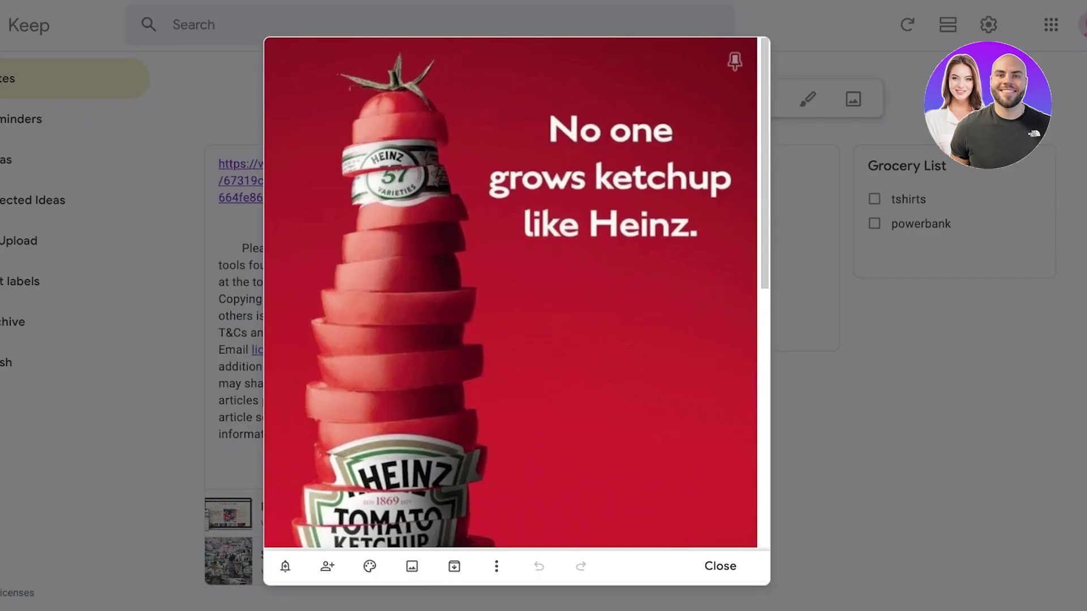
left_click(511, 292)
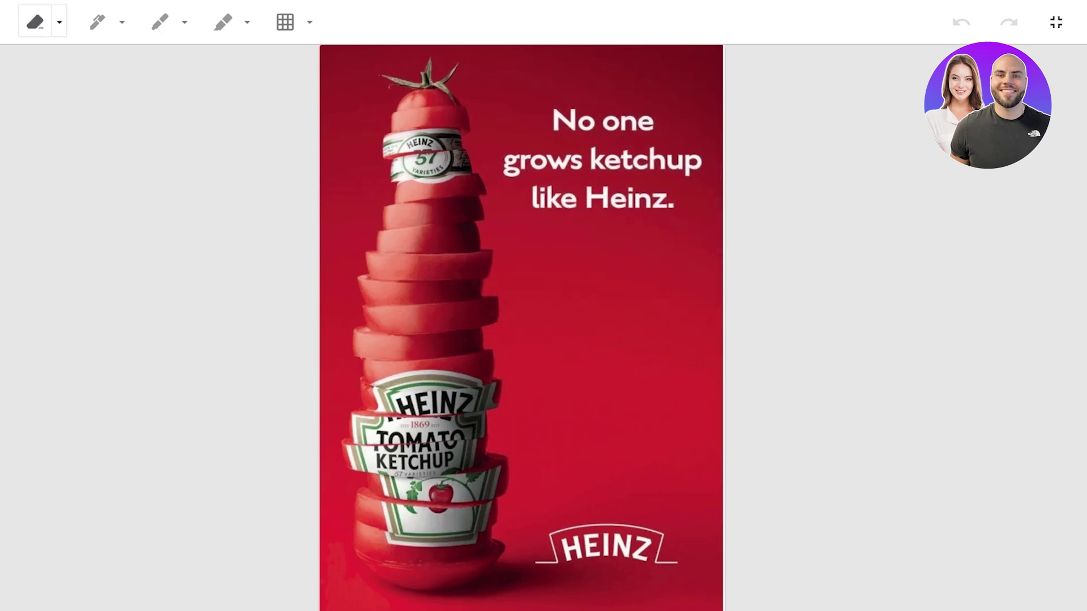
left_click(35, 22)
left_click(160, 22)
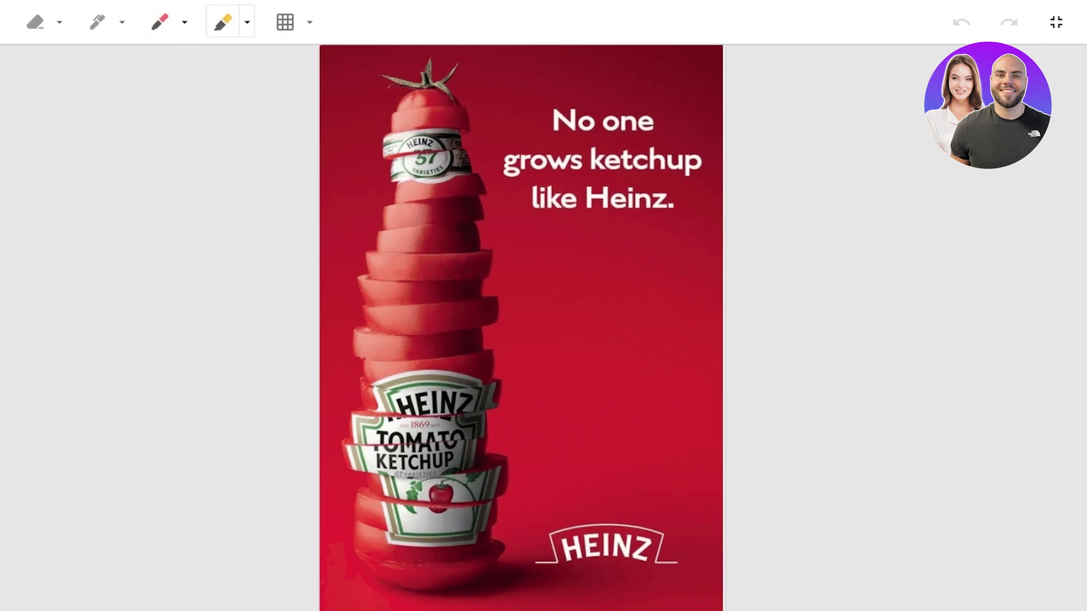
left_click(247, 22)
left_click(160, 23)
left_click(286, 22)
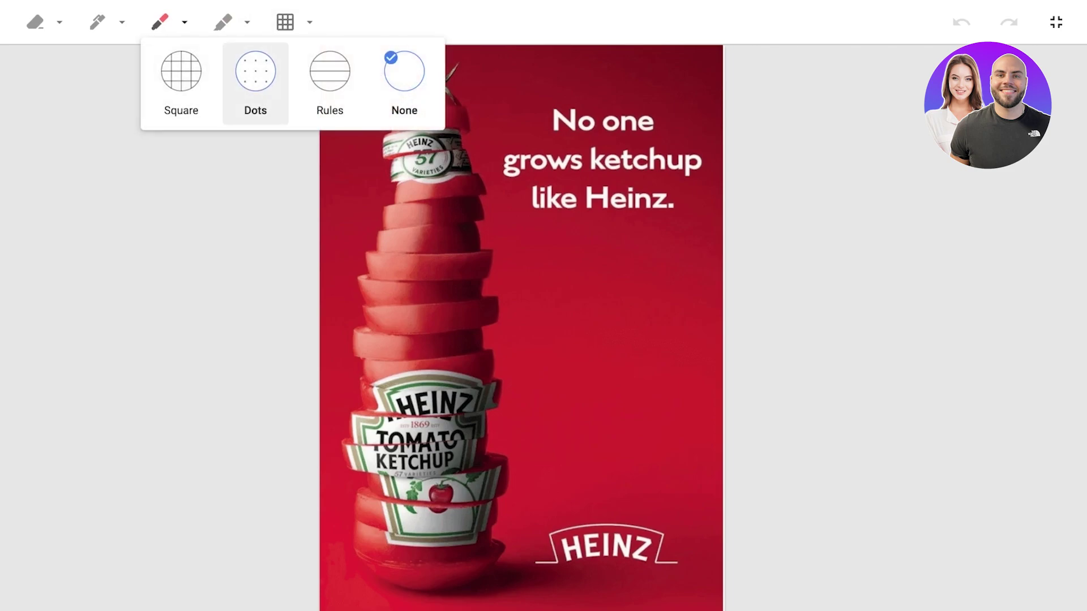
left_click(59, 22)
Handwrite "Hi" in black with a medium-thick pen on the red area beside the middle of the tomato bottle
left_click(97, 22)
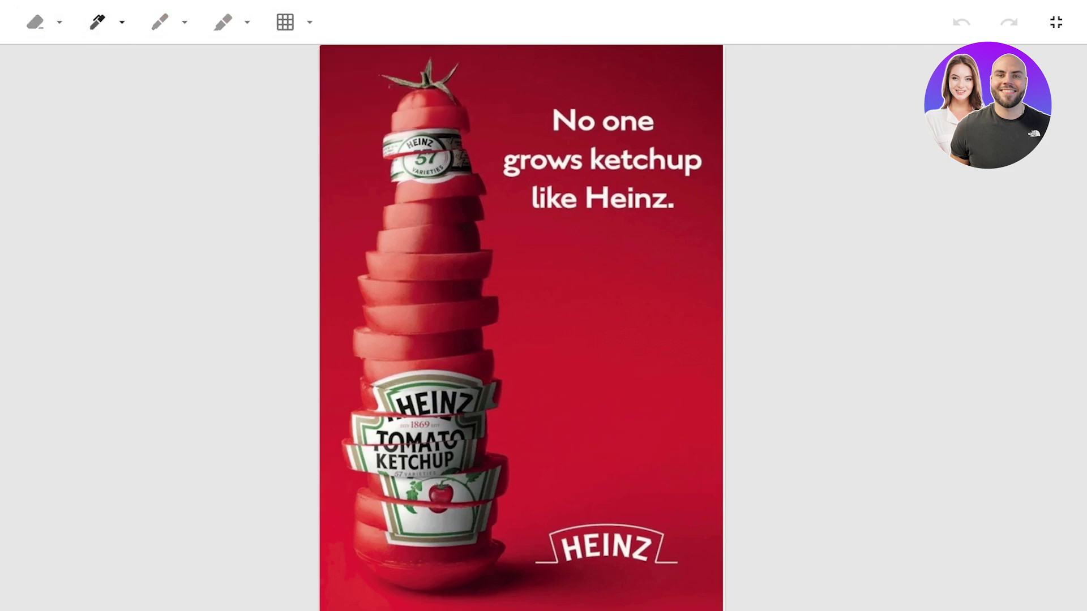
left_click(115, 23)
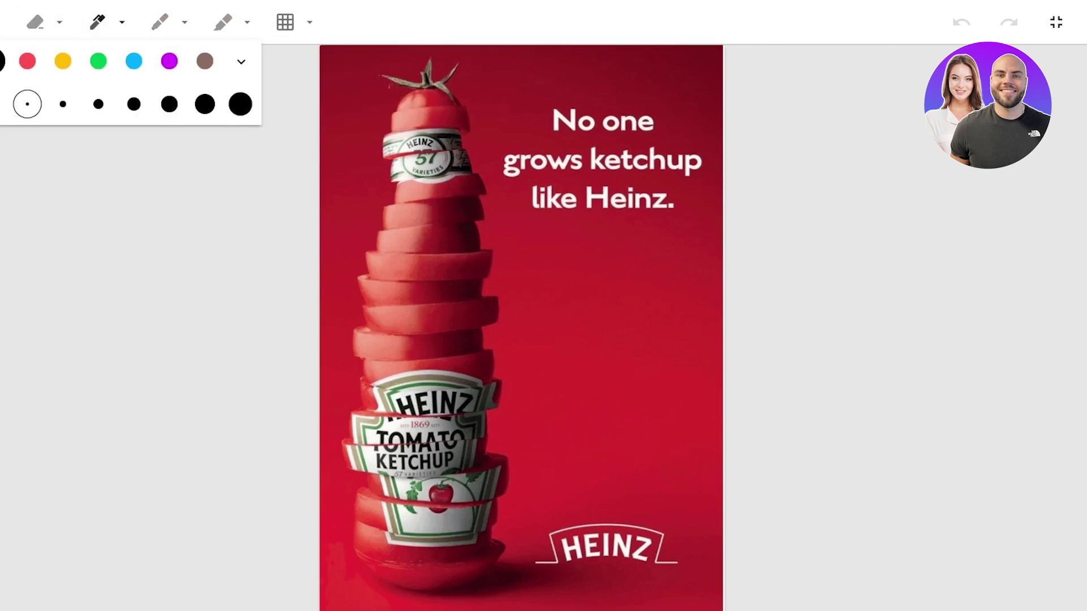
left_click(134, 104)
key("Escape")
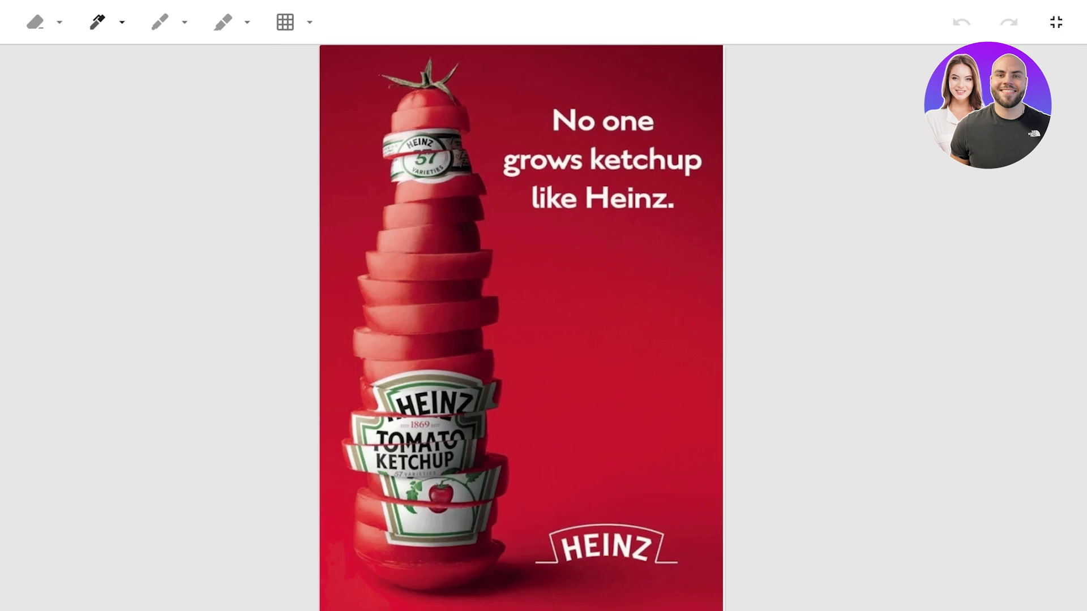
left_click_drag(532, 257, 510, 334)
left_click_drag(544, 276, 530, 341)
mouse_move(521, 309)
left_mouse_down()
mouse_move(560, 309)
mouse_move(578, 287)
mouse_move(566, 373)
left_mouse_up()
left_click(160, 22)
left_click(97, 22)
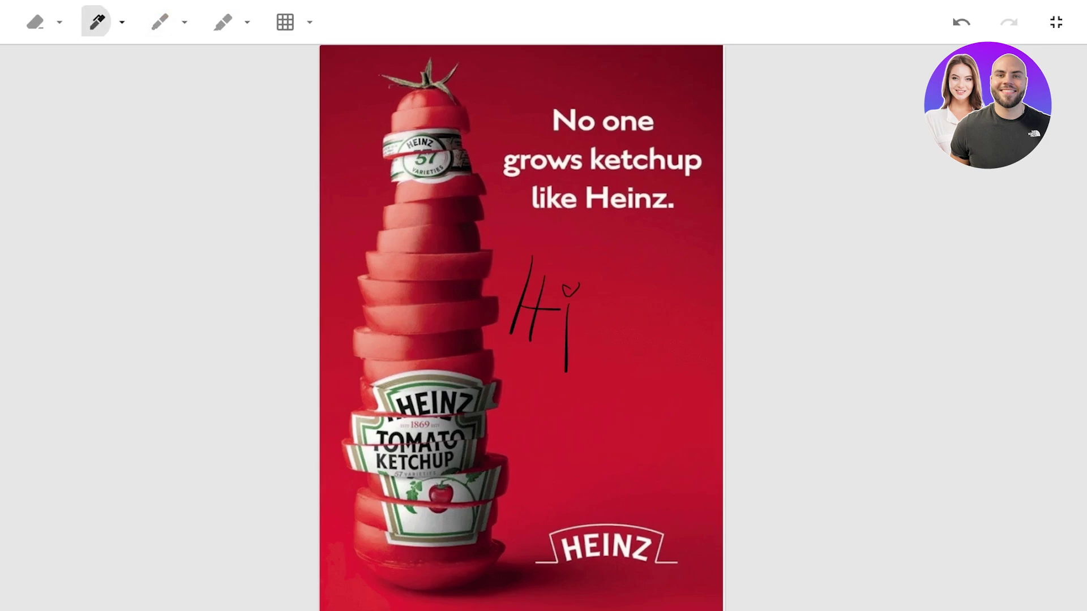
left_click(122, 22)
left_click(241, 61)
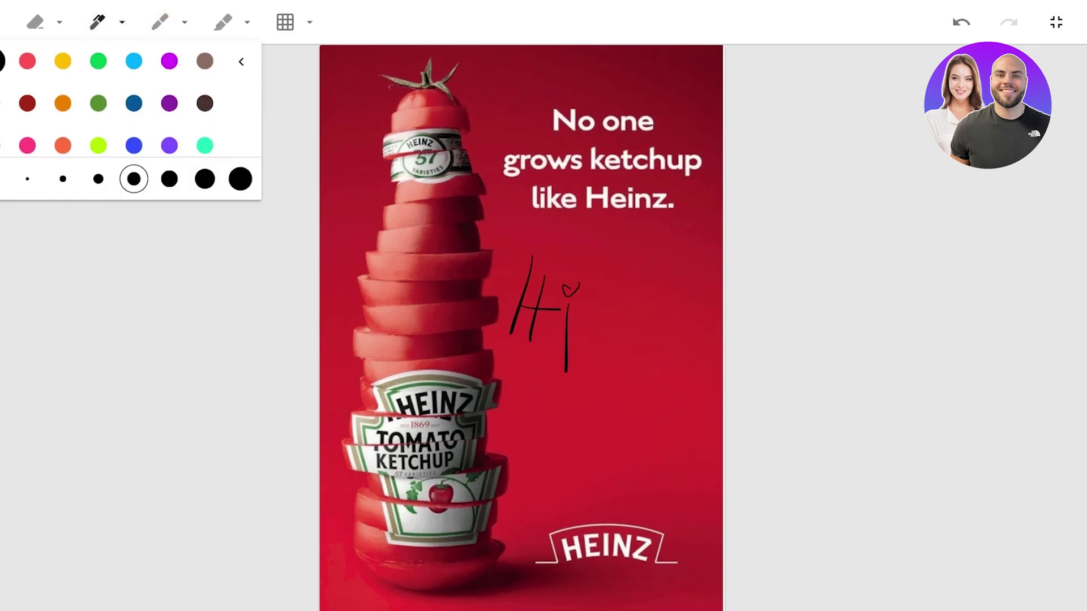
Set the marker to yellow and choose its largest stroke size
left_click(160, 23)
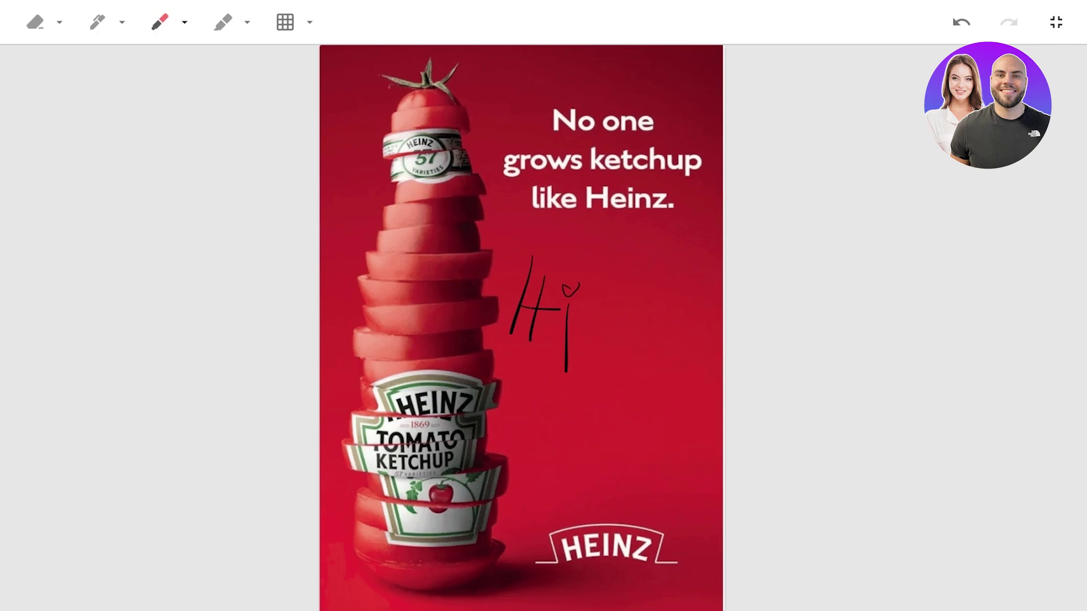
left_click(184, 22)
left_click(90, 60)
left_click(125, 61)
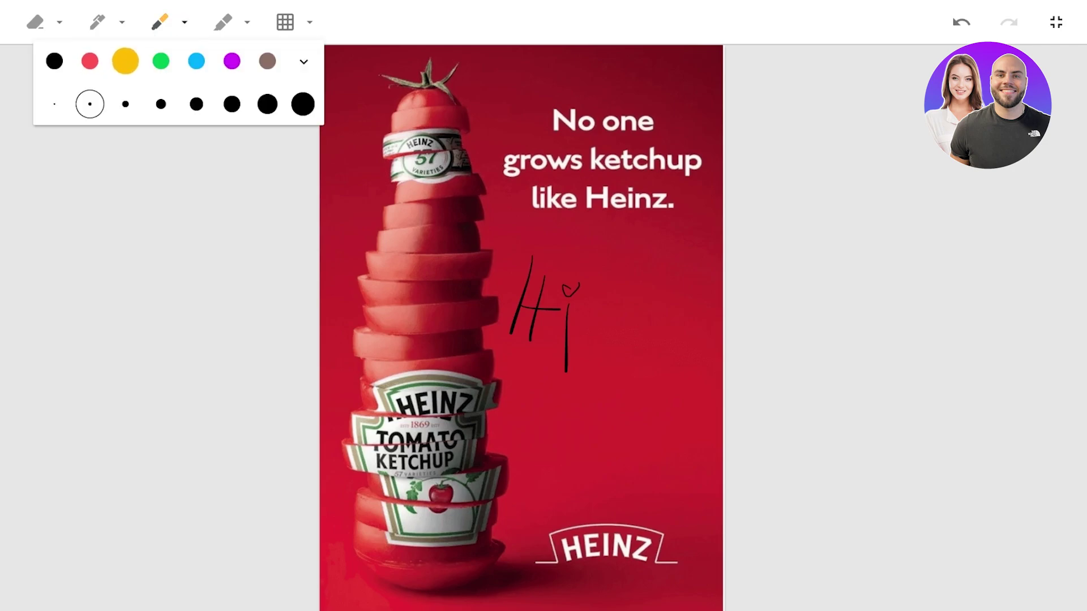
left_click(185, 22)
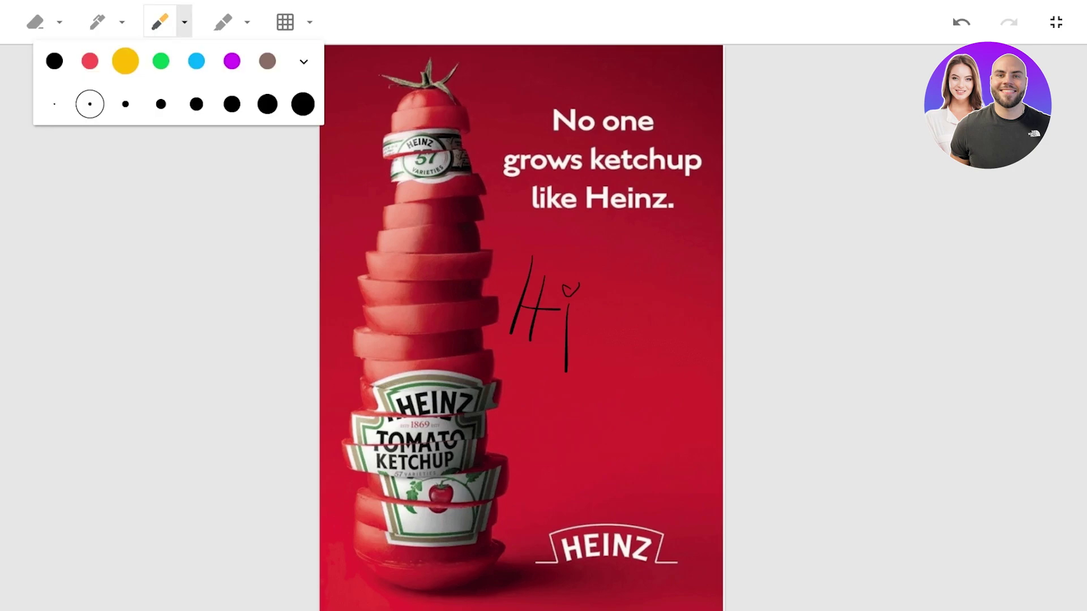
left_click(302, 104)
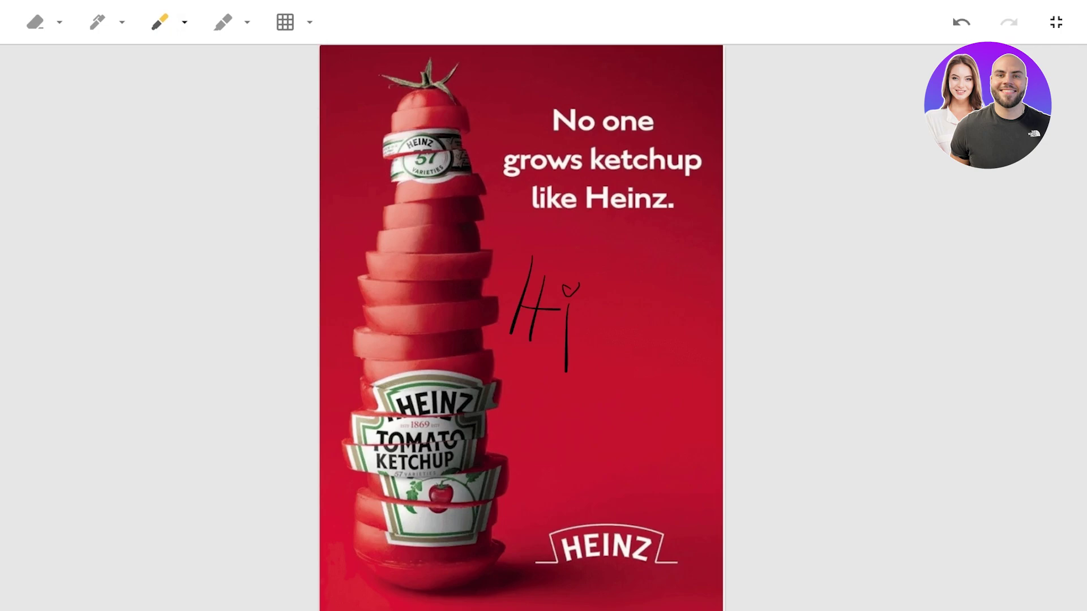
Cover "No one" in the slogan with yellow marker strokes, and erase all of those strokes again
left_click_drag(540, 112, 654, 107)
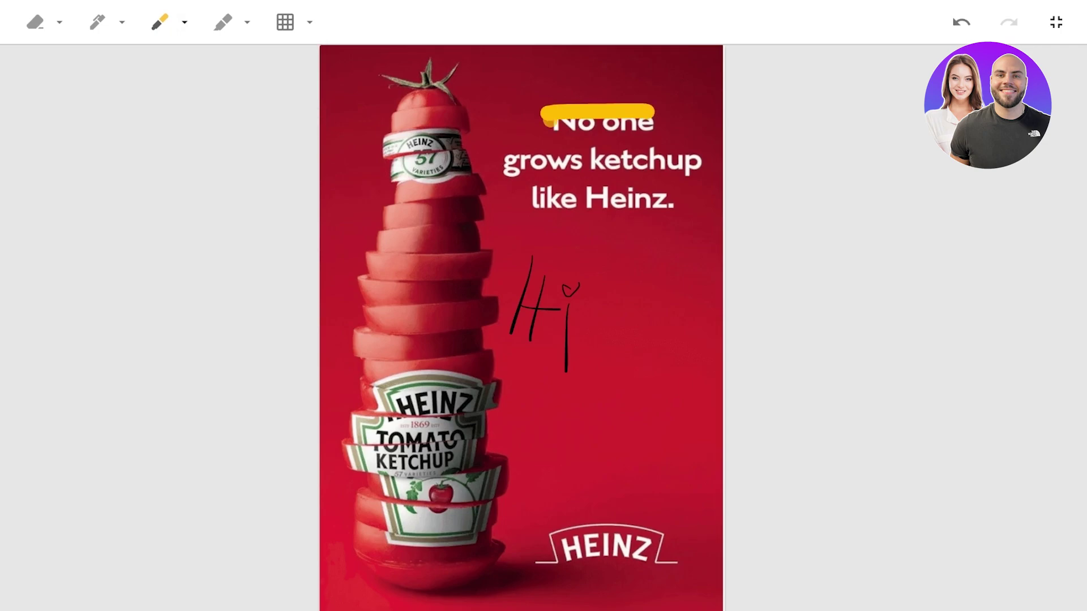
left_click(185, 22)
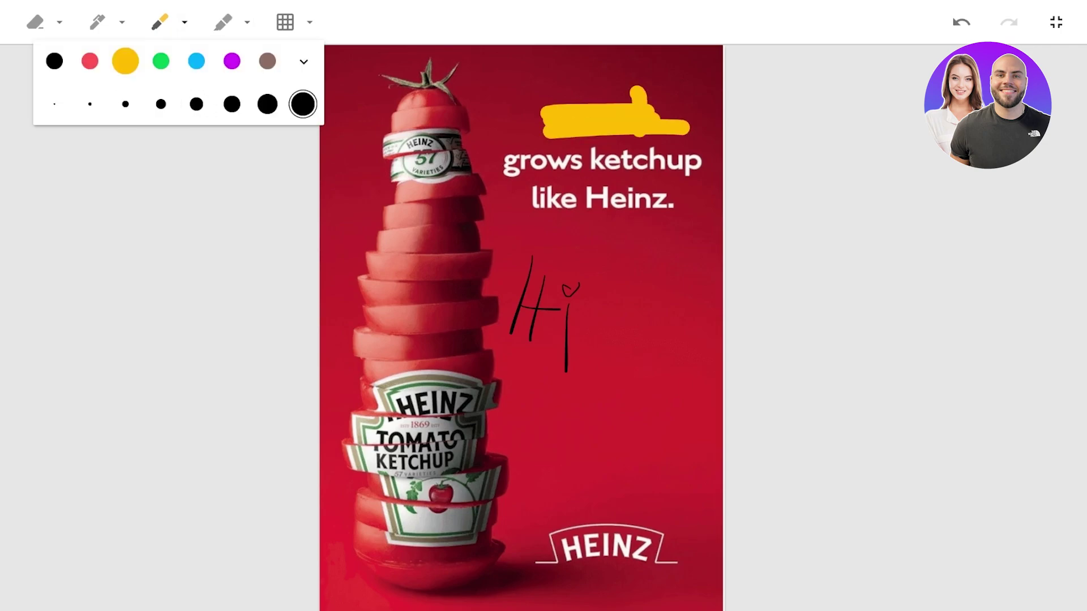
left_click(35, 22)
left_click_drag(591, 108, 617, 131)
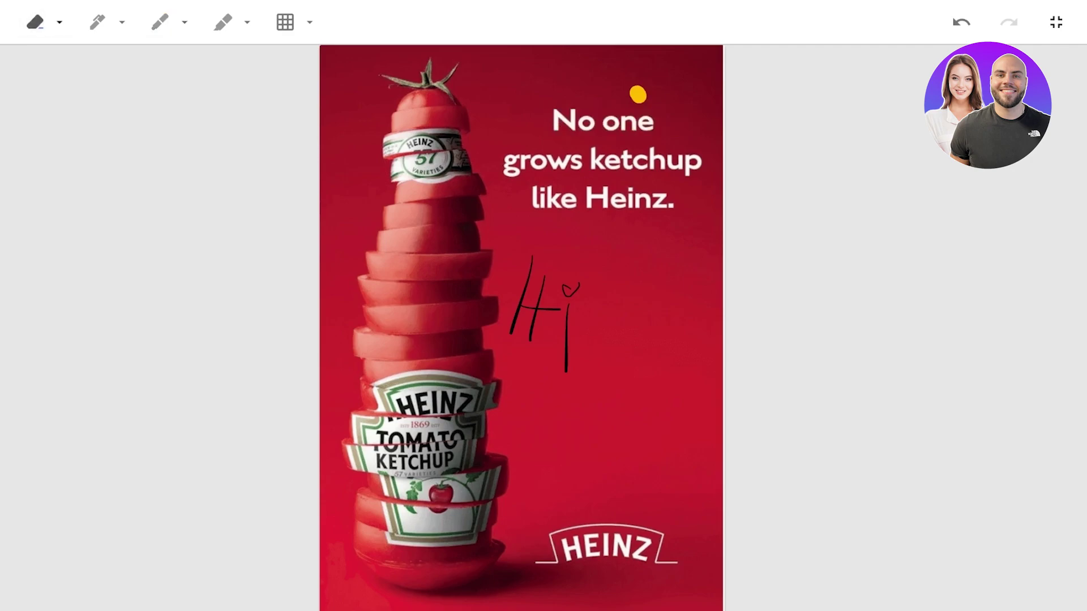
left_click(637, 94)
Highlight all three lines of the slogan "No one grows ketchup like Heinz." in yellow with the highlighter's largest size
left_click(223, 22)
left_click(247, 22)
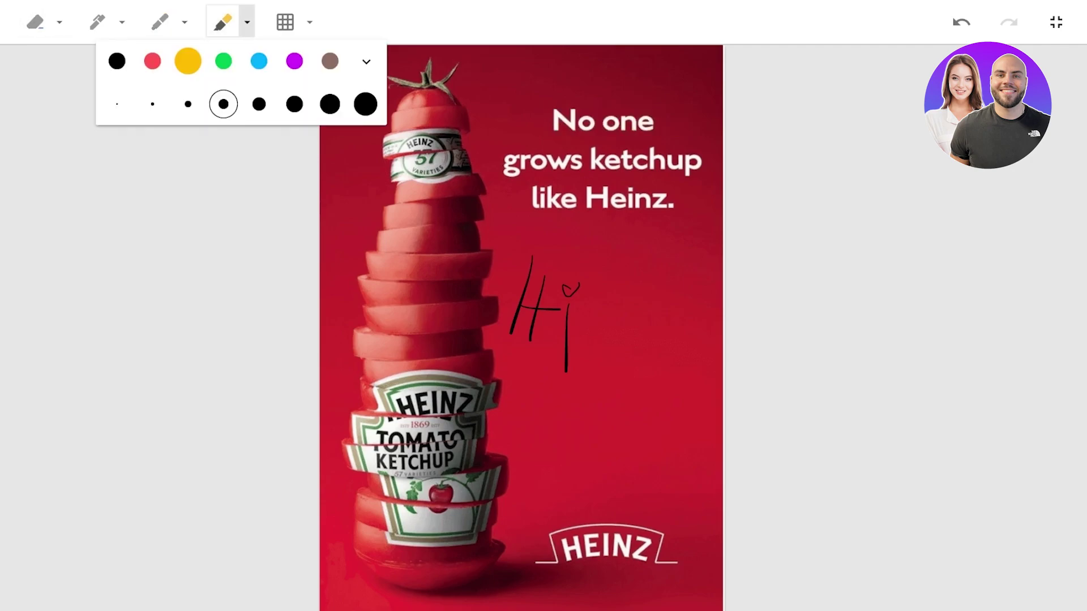
left_click(365, 104)
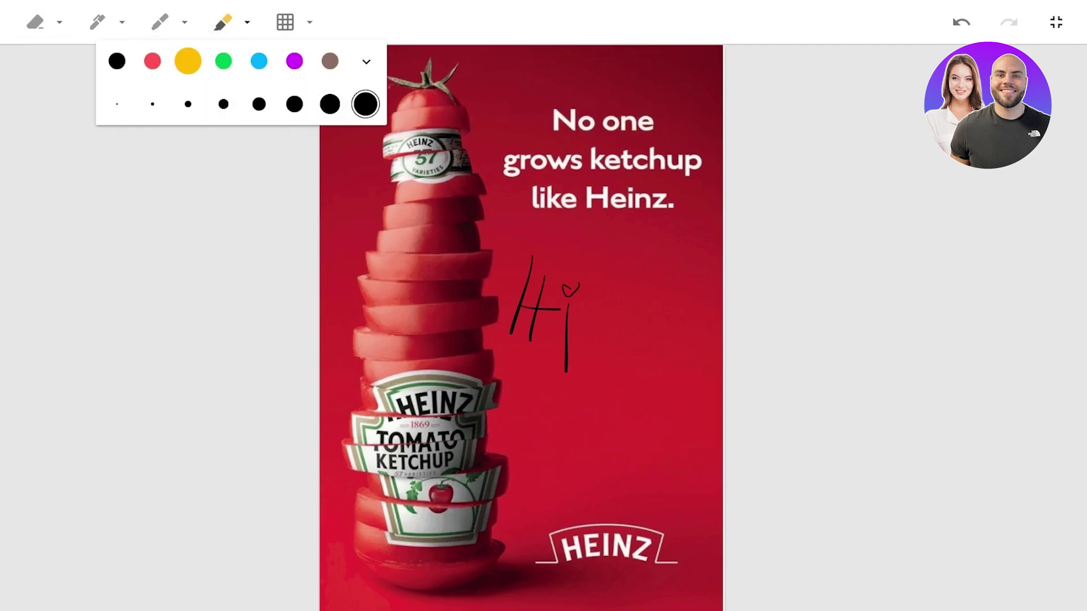
left_click_drag(529, 119, 695, 125)
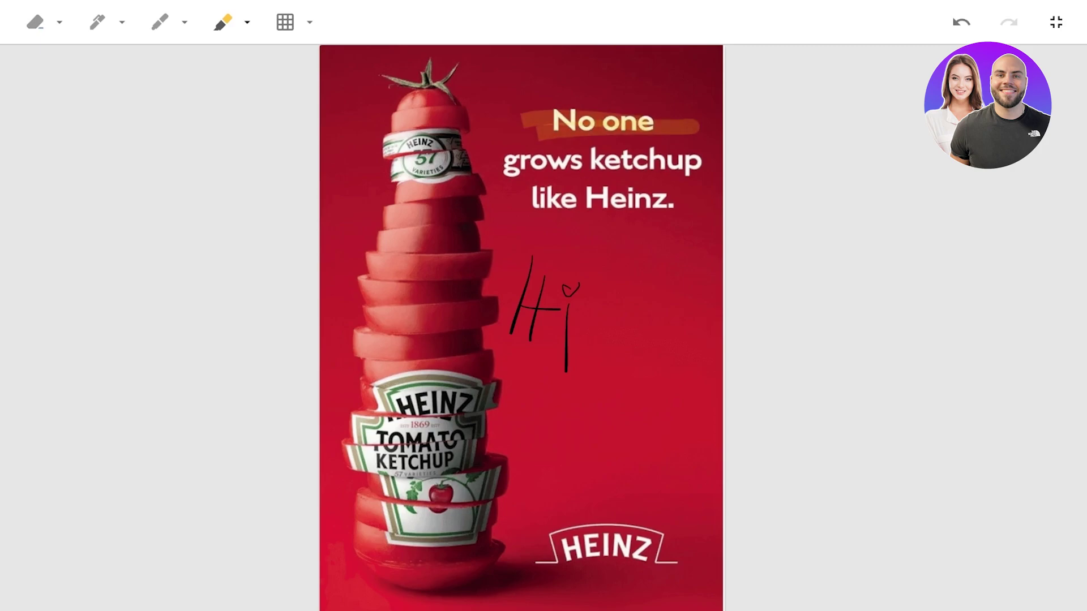
left_click_drag(483, 161, 721, 164)
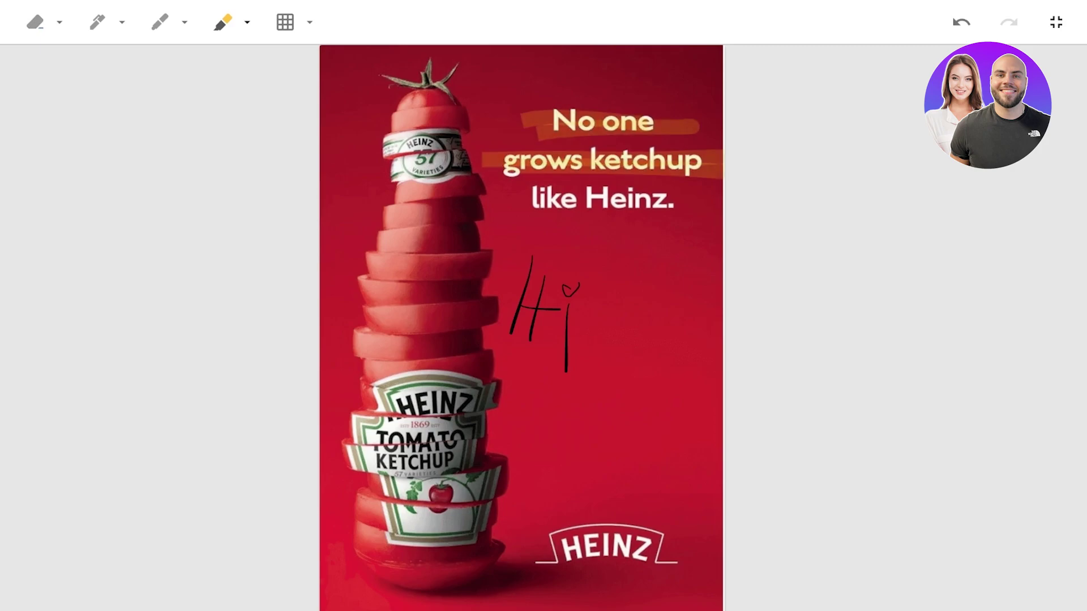
mouse_move(538, 194)
left_mouse_down()
mouse_move(707, 194)
mouse_move(720, 204)
left_mouse_up()
left_click_drag(505, 195, 678, 186)
Handwrite a thick yellow "Hi" with the marker over the lower HEINZ logo and close the drawing and the note
left_click(97, 22)
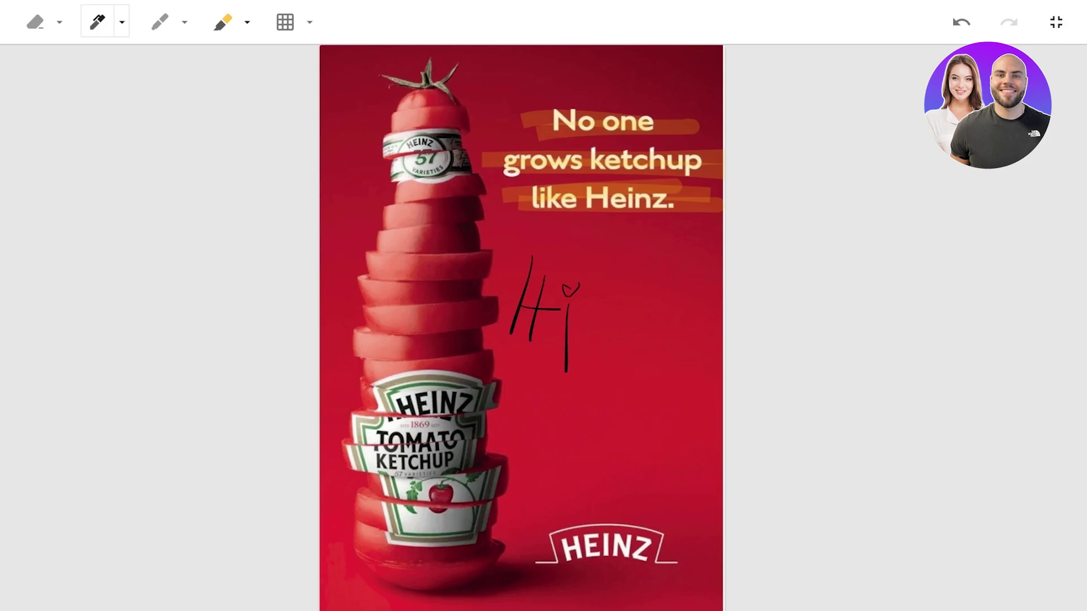
left_click(160, 22)
mouse_move(588, 423)
left_mouse_down()
mouse_move(555, 509)
mouse_move(573, 497)
left_mouse_up()
mouse_move(623, 440)
left_mouse_down()
mouse_move(590, 499)
mouse_move(651, 458)
mouse_move(637, 549)
left_mouse_up()
left_click(660, 414)
key("Escape")
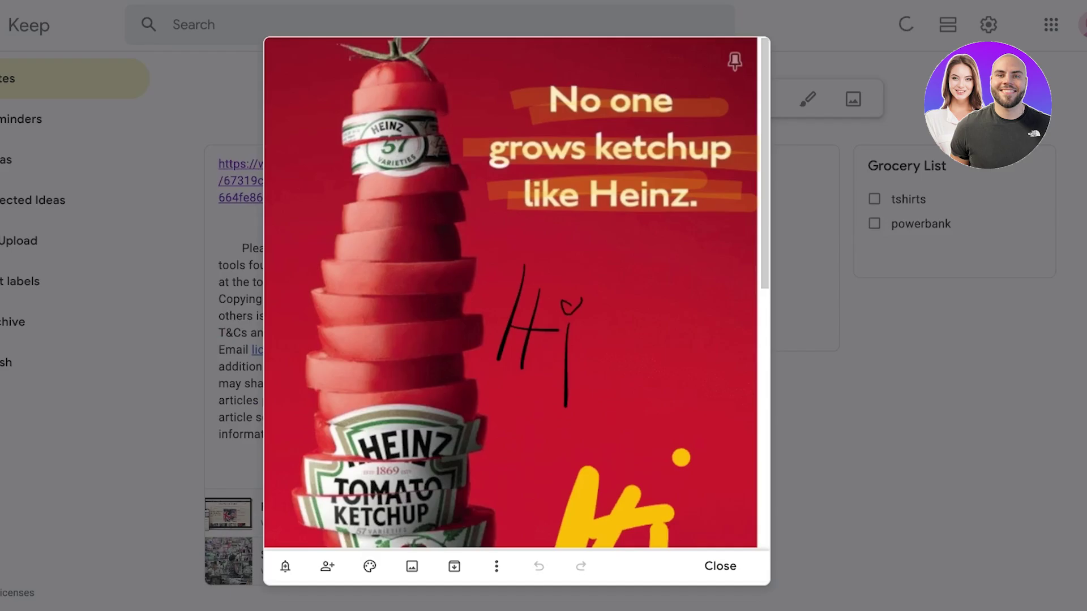
key("Escape")
scroll(600, 339, "down", 3)
scroll(736, 305, "up", 3)
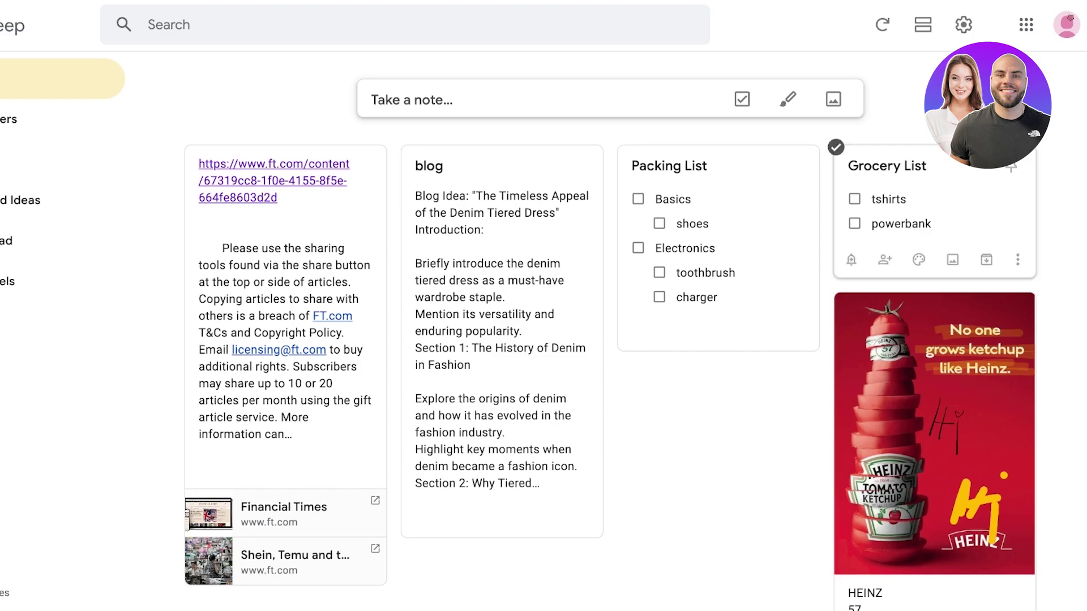
scroll(719, 325, "down", 1)
scroll(719, 325, "up", 1)
scroll(741, 314, "down", 4)
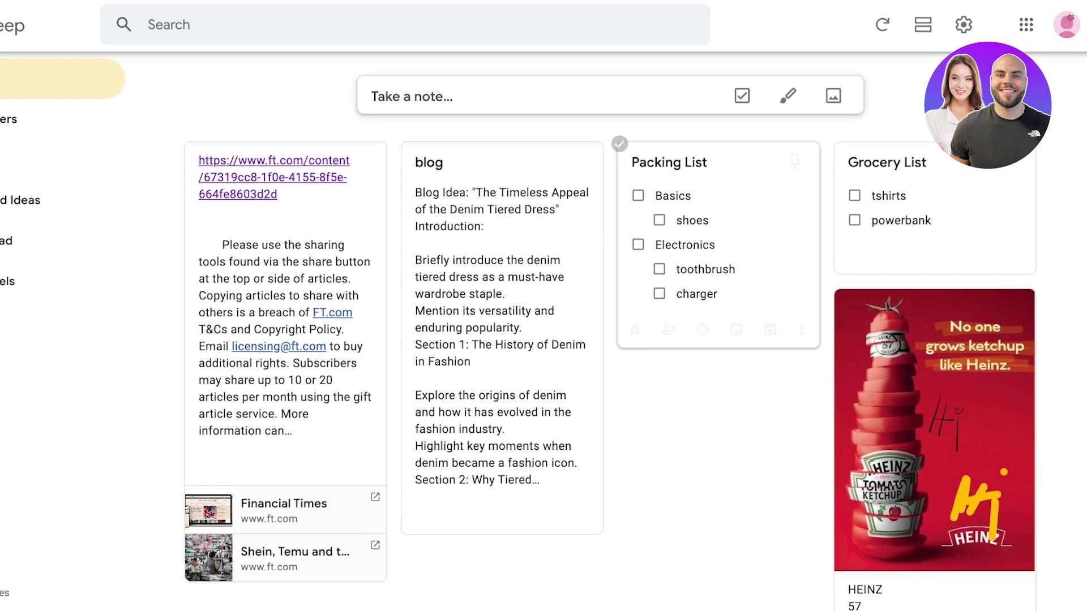
scroll(742, 314, "up", 4)
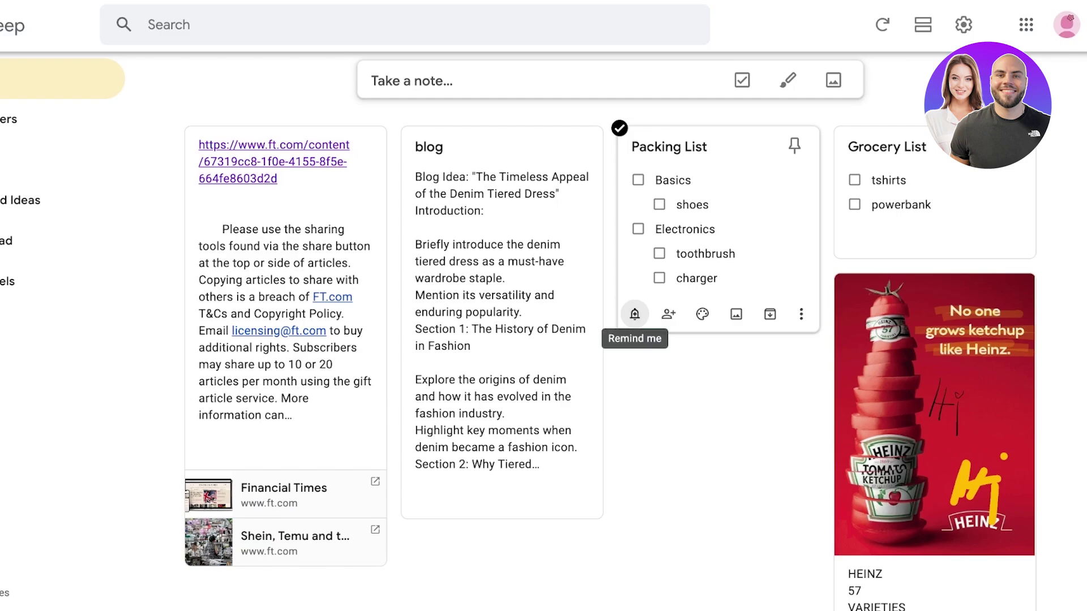
Add a non-repeating reminder to the Packing List note for Jul 13, 2024 at 6:00 PM
left_click(634, 314)
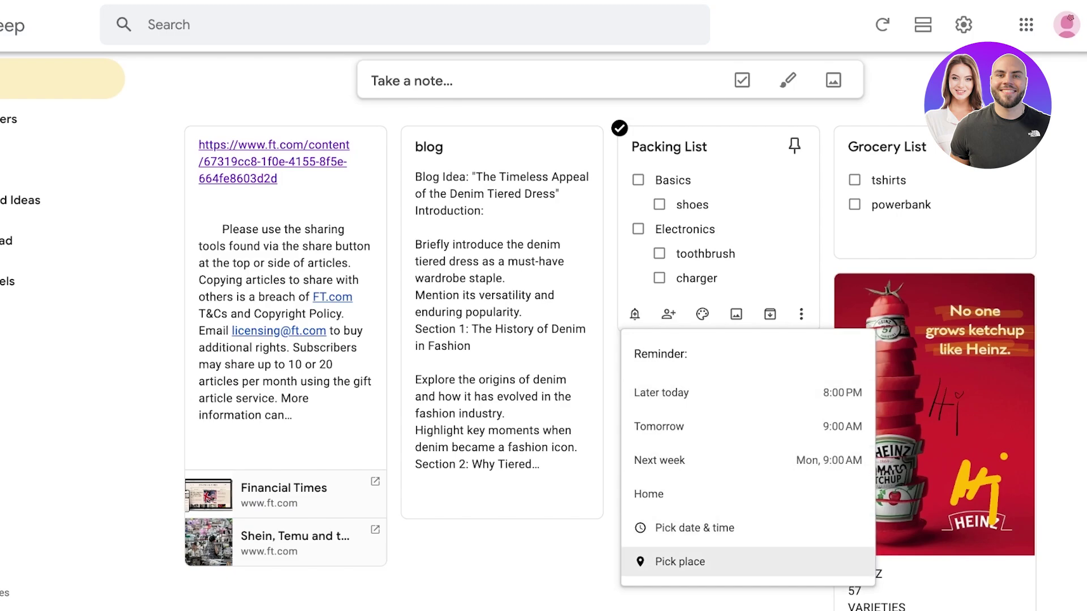
left_click(694, 528)
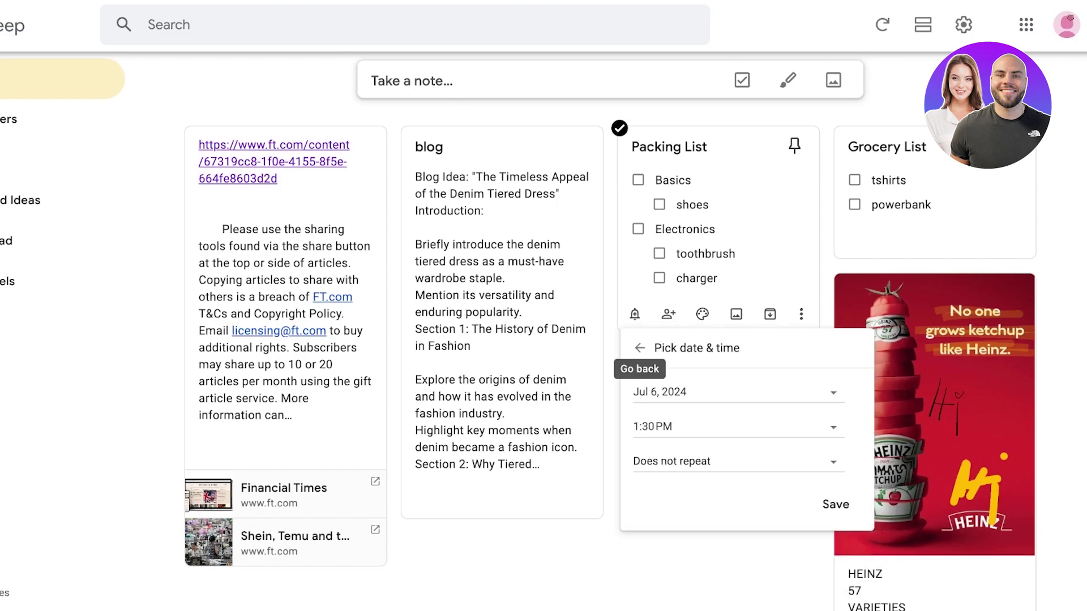
left_click(738, 391)
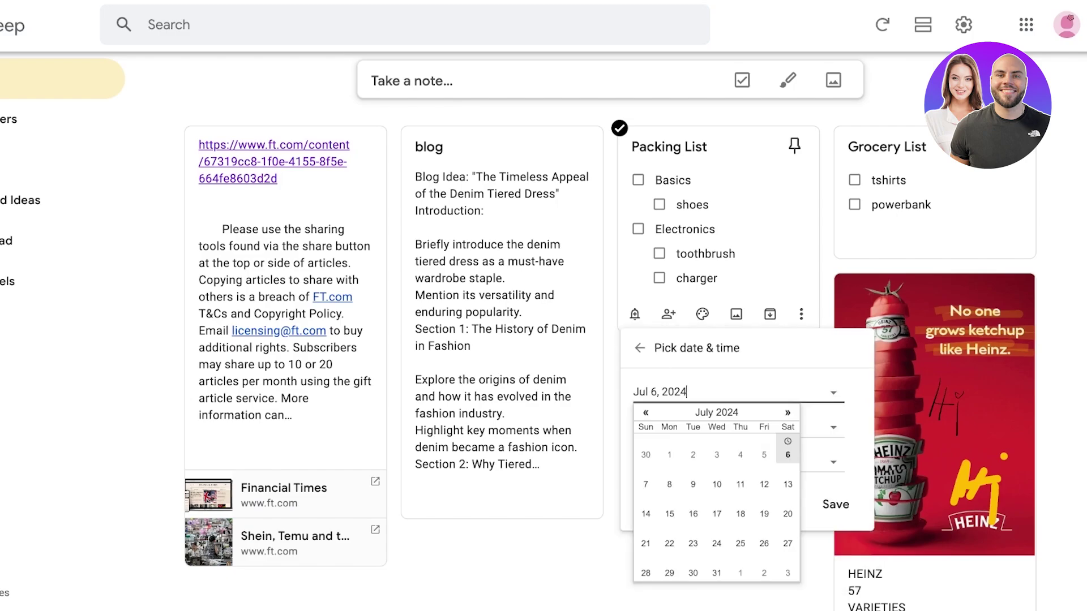
left_click(788, 485)
left_click(753, 427)
left_click(740, 517)
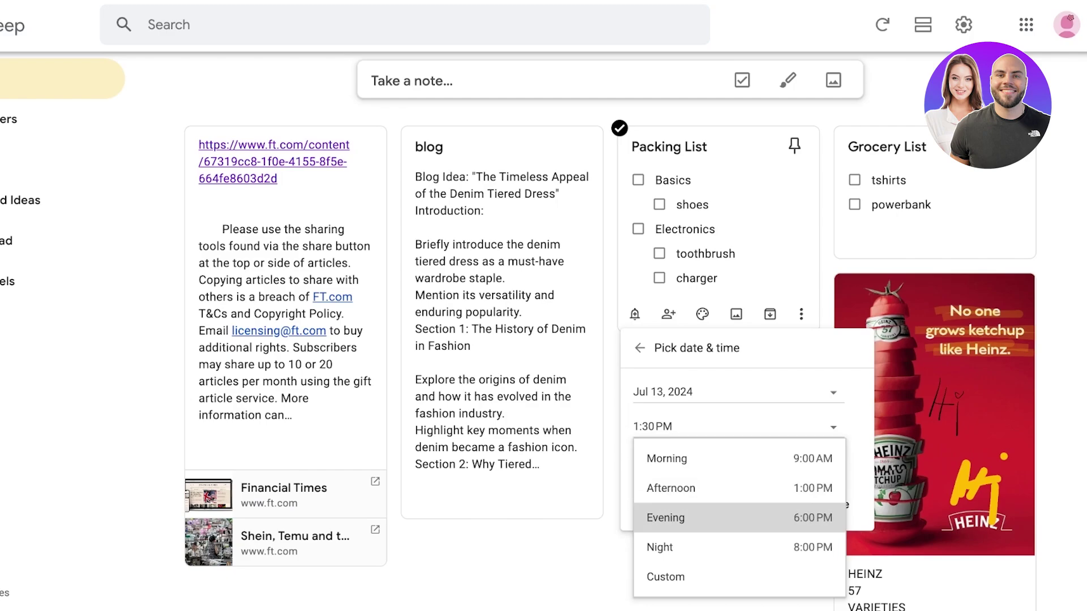
left_click(666, 517)
left_click(730, 461)
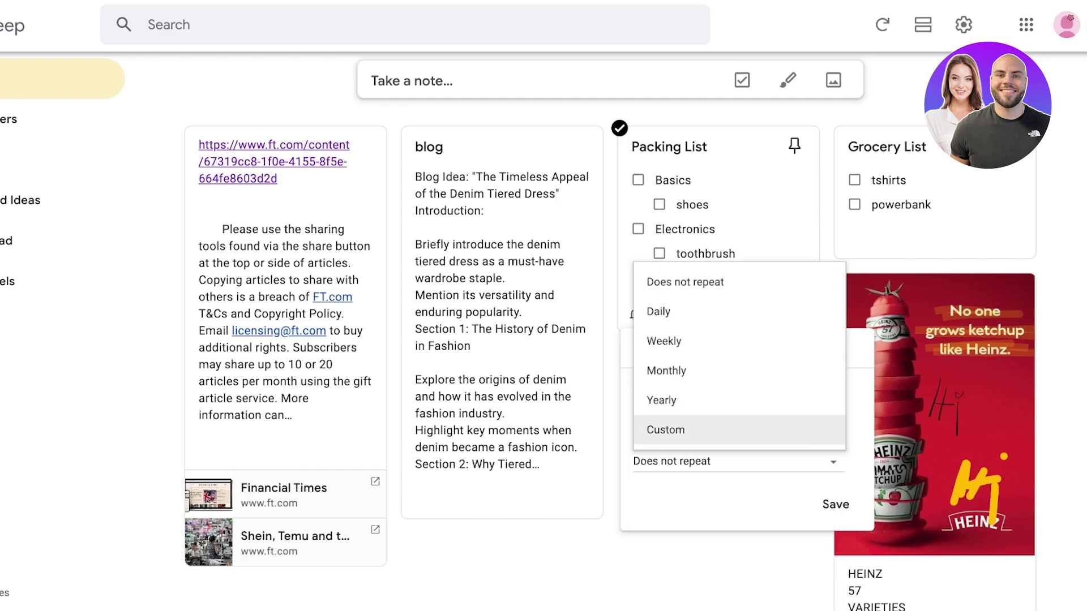
left_click(730, 462)
left_click(835, 504)
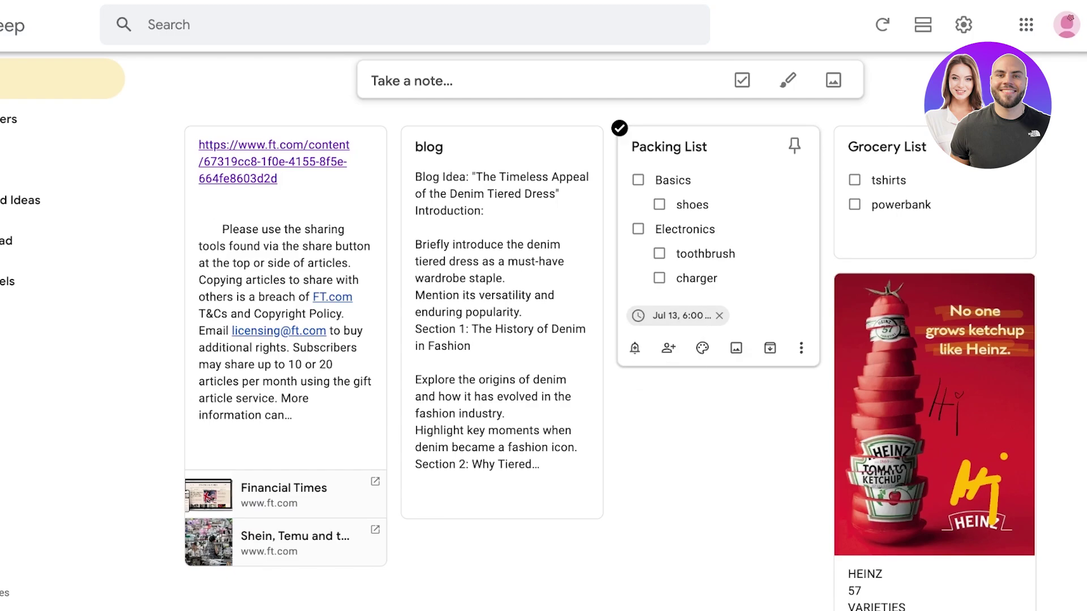
Reopen the Packing List reminder to examine its repeat options and close it without changes
left_click(679, 316)
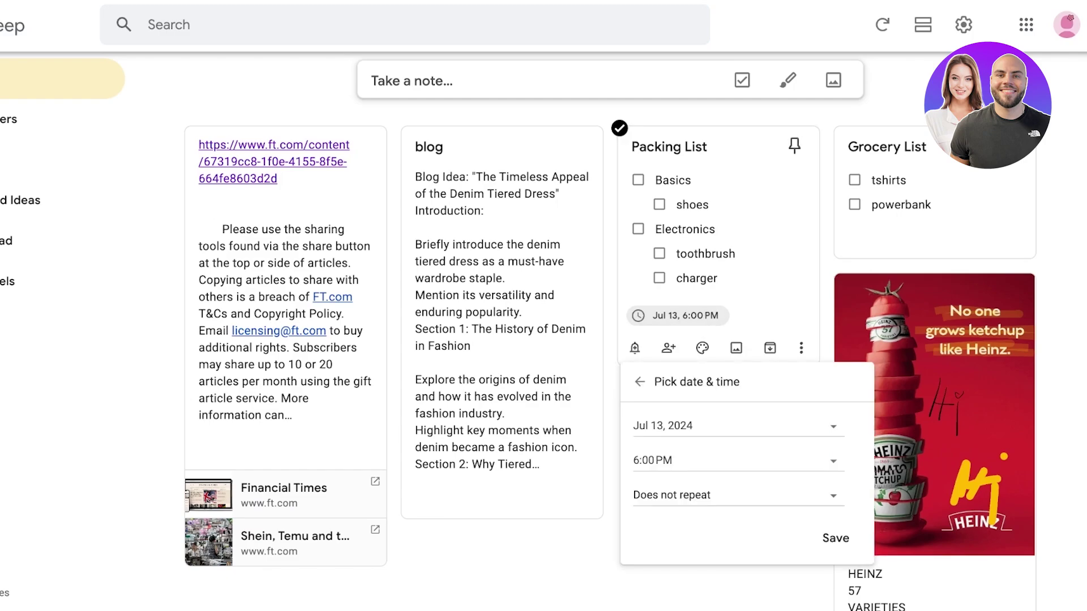
left_click(738, 495)
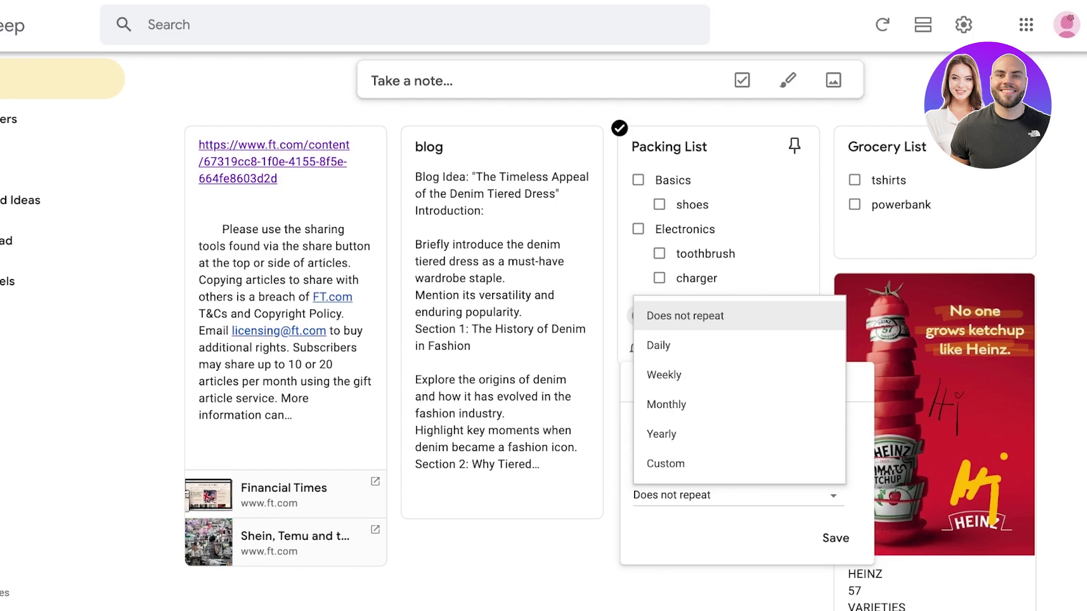
left_click(503, 558)
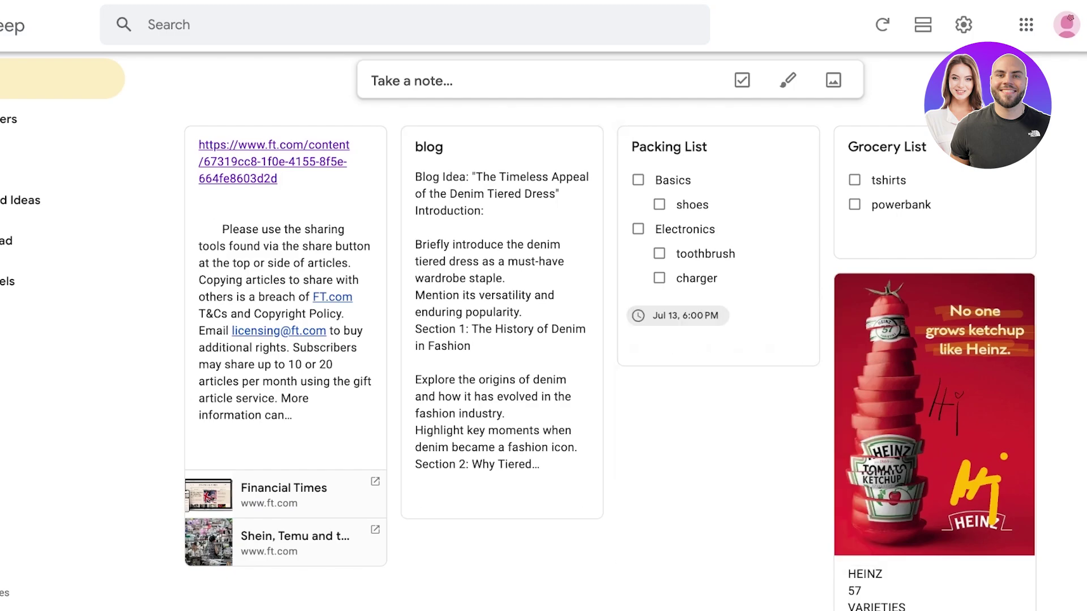